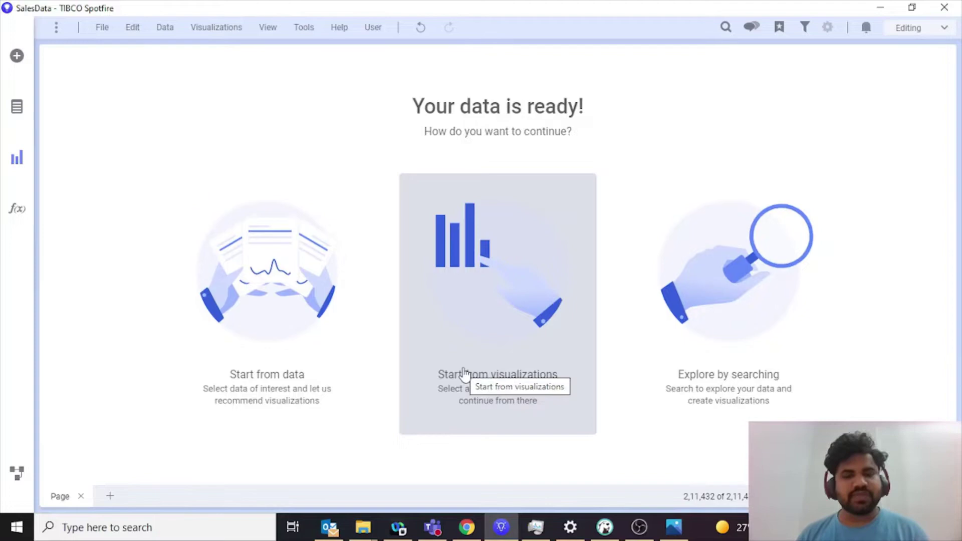
Step: In DBeaver, run SELECT * from SalesData and scroll through its result columns
click(602, 530)
click(302, 86)
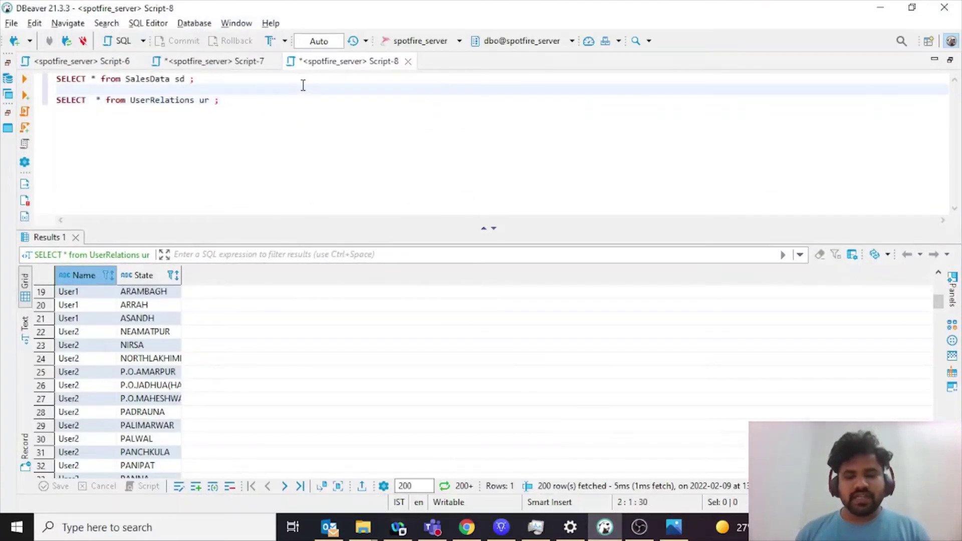
key(Up)
key(ctrl+Return)
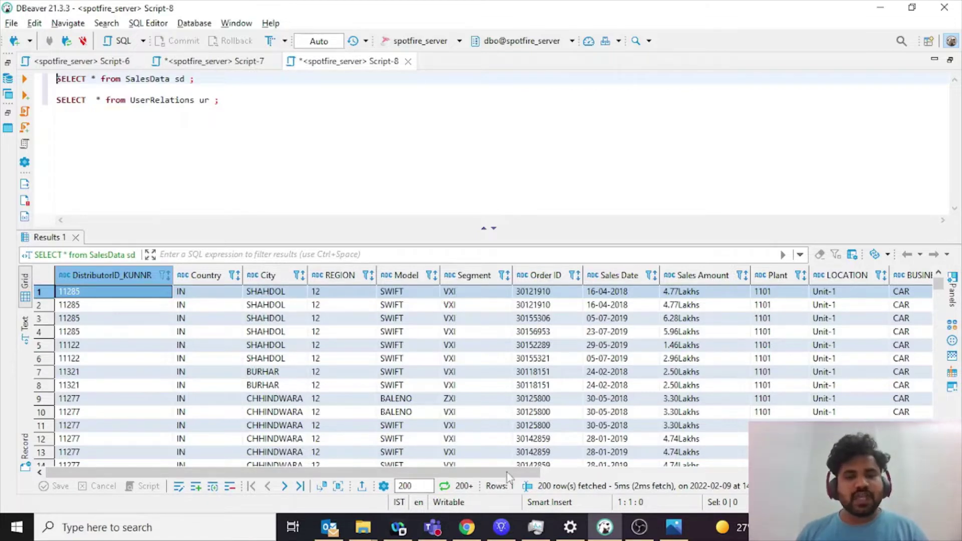
drag(525, 478, 626, 501)
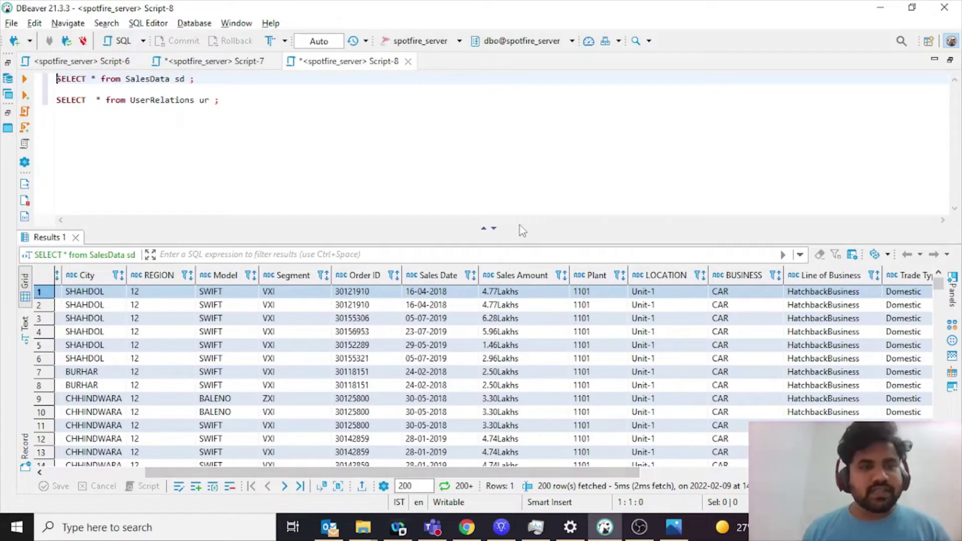
Step: Run the UserRelations query to list each user's Name and State
click(360, 90)
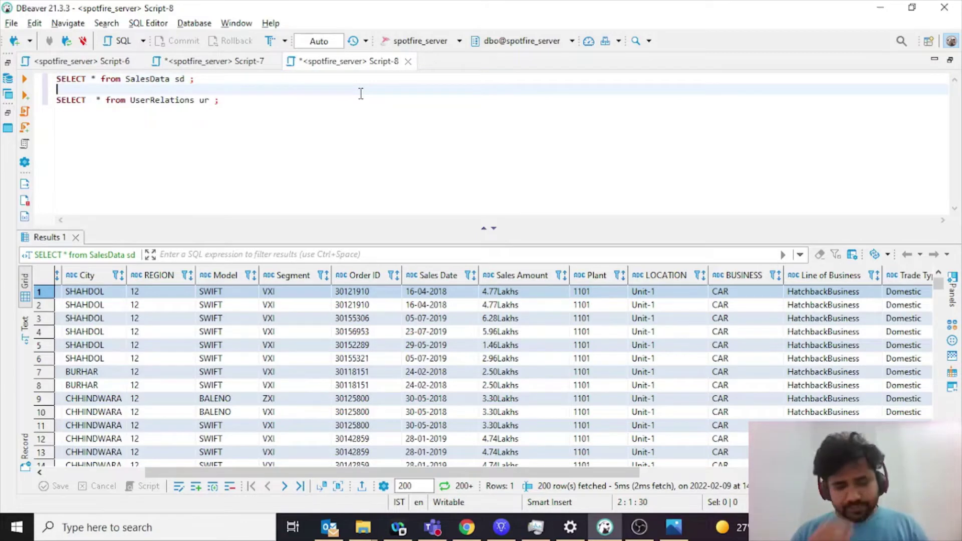
key(Down)
key(ctrl+Return)
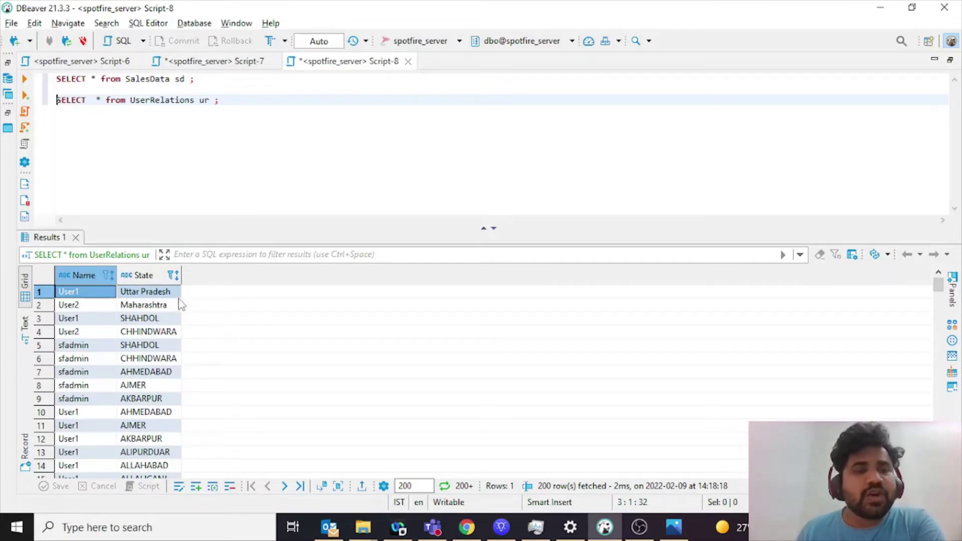
click(173, 88)
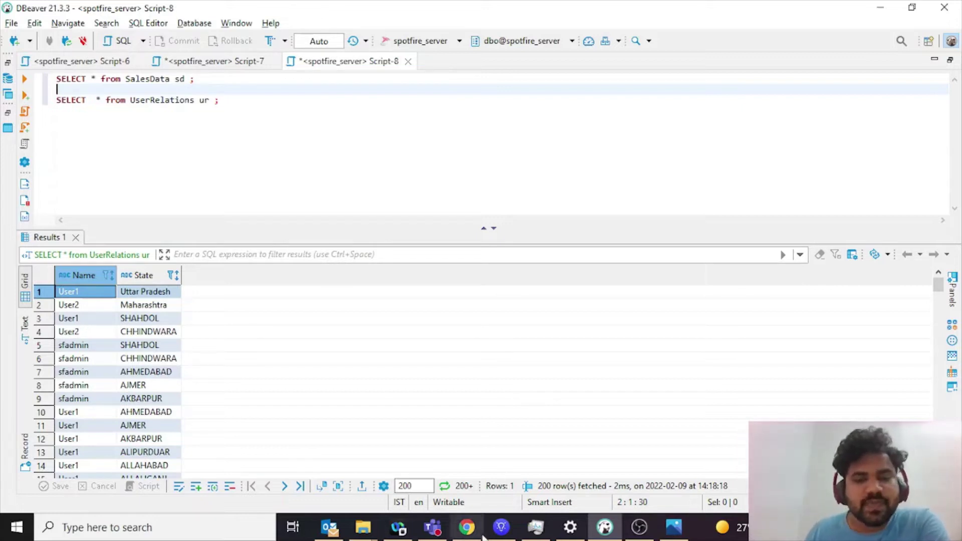
Step: Bring up the SalesData analysis in Spotfire and open the Data menu to reach Information designer
click(501, 527)
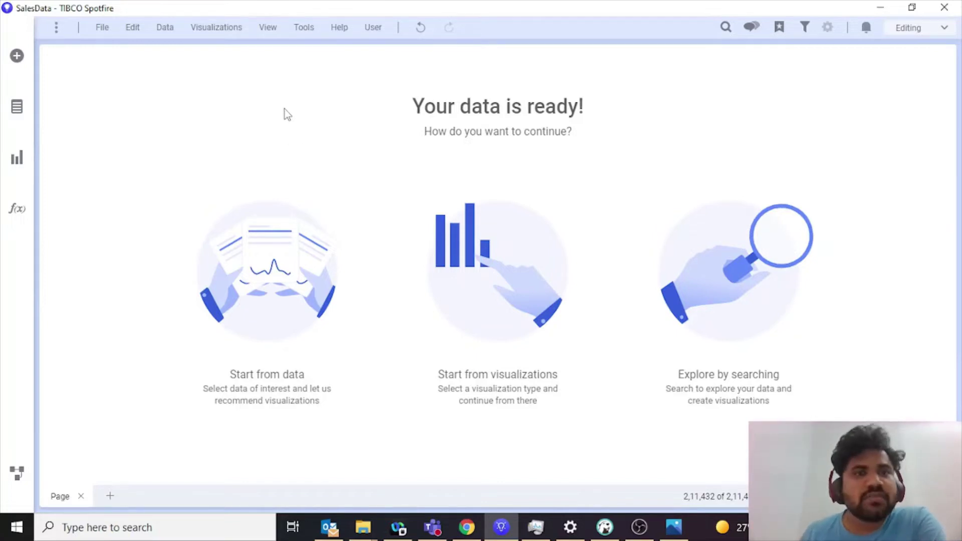
click(165, 28)
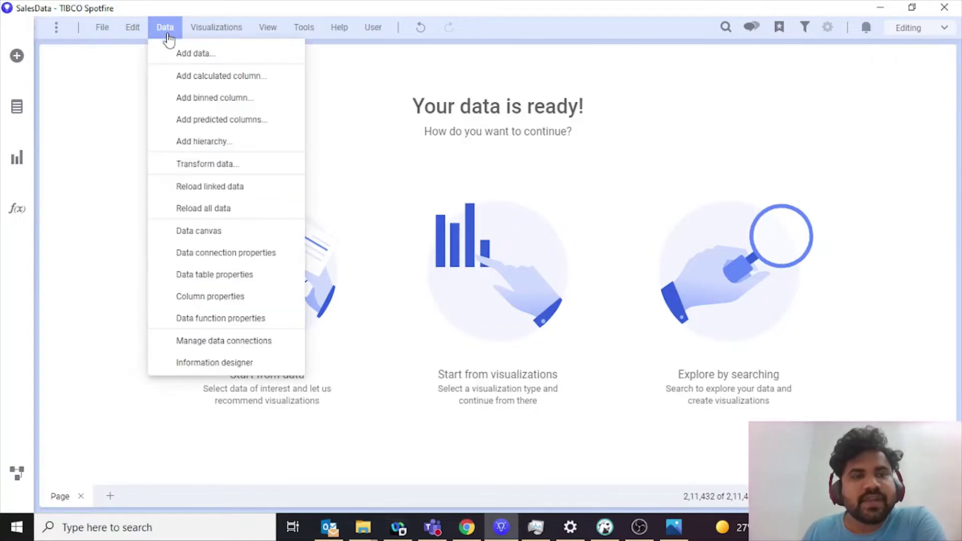
key(Right)
key(Escape)
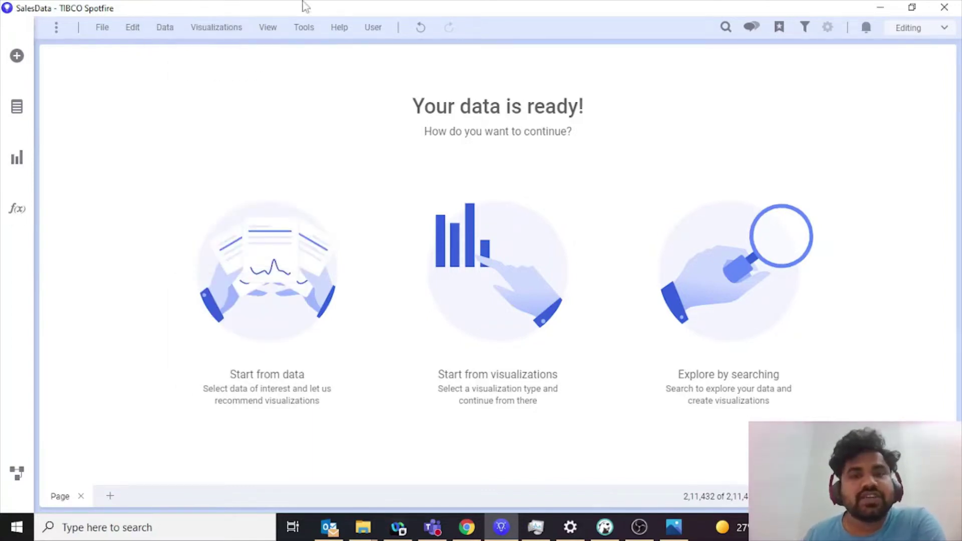
click(169, 30)
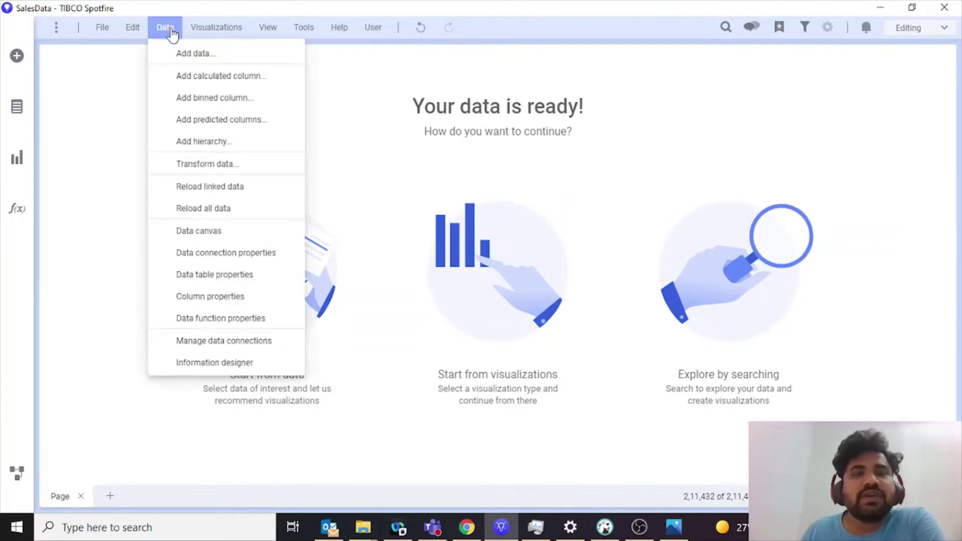
Step: Set up a new data source of type SQL Server (2005 or newer), then close it keeping changes
click(188, 364)
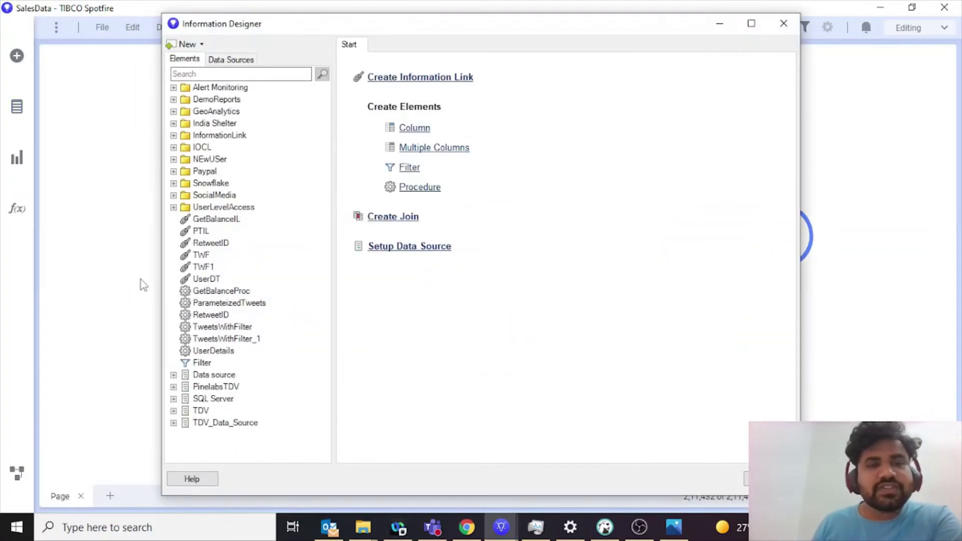
click(239, 60)
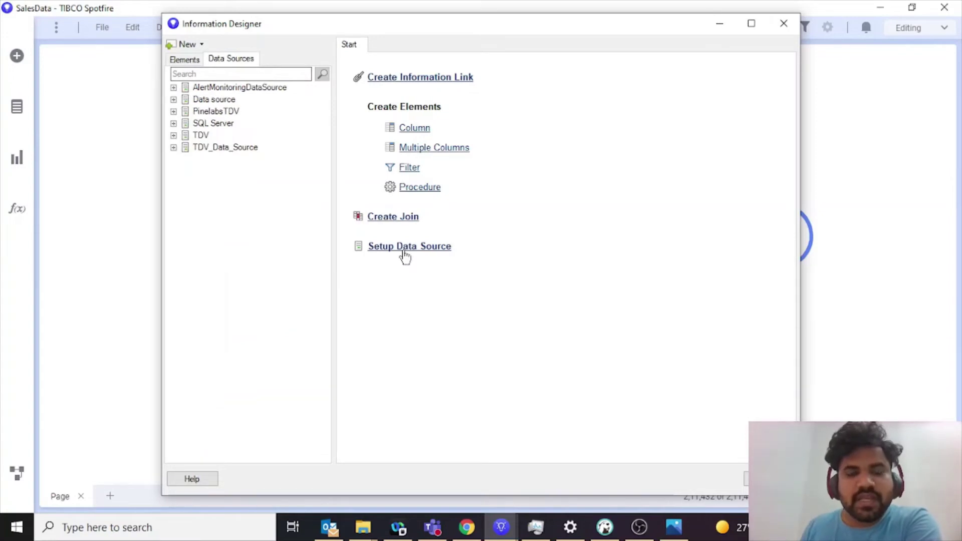
click(405, 256)
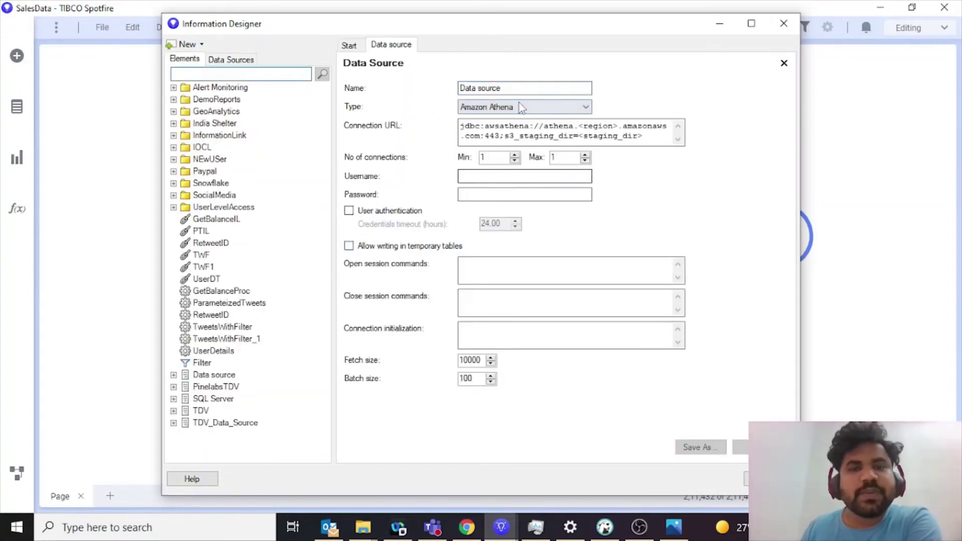
click(520, 108)
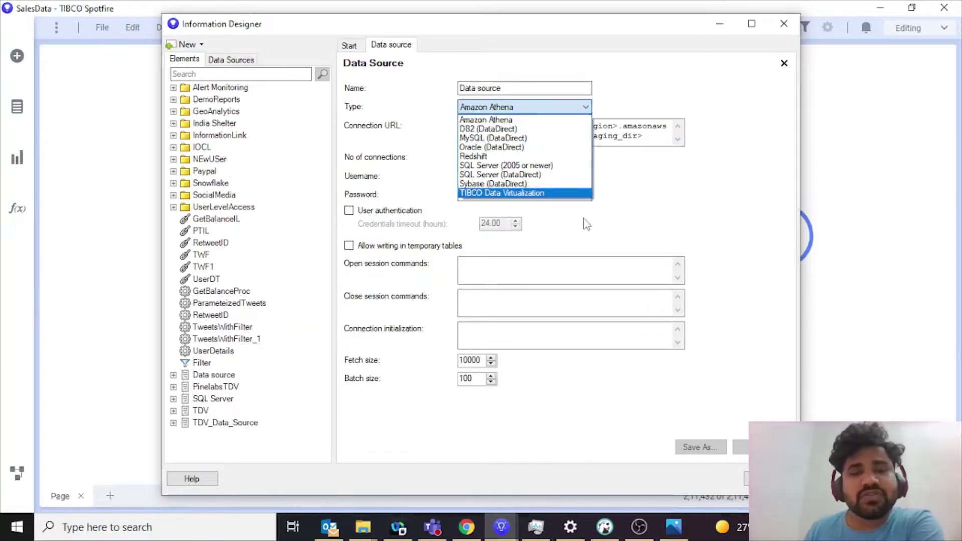
click(566, 167)
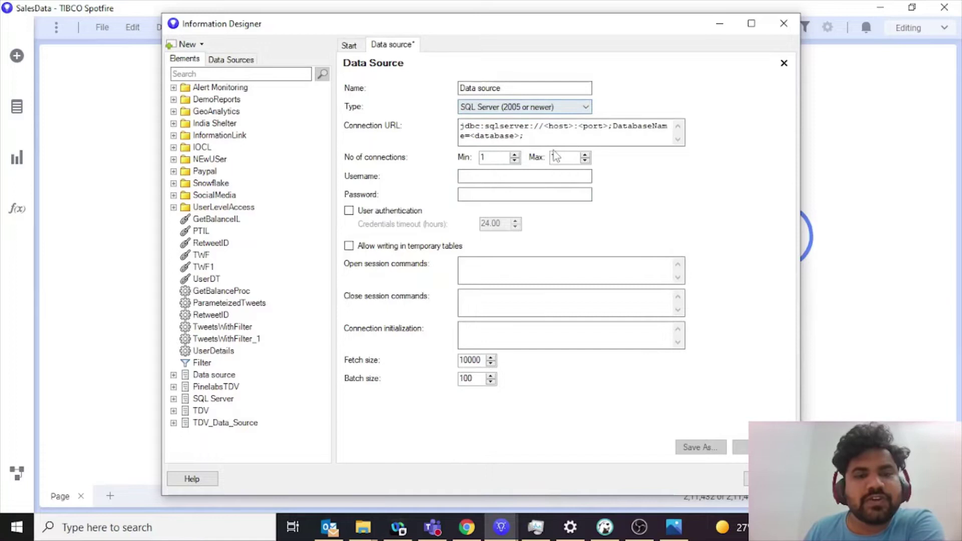
click(784, 62)
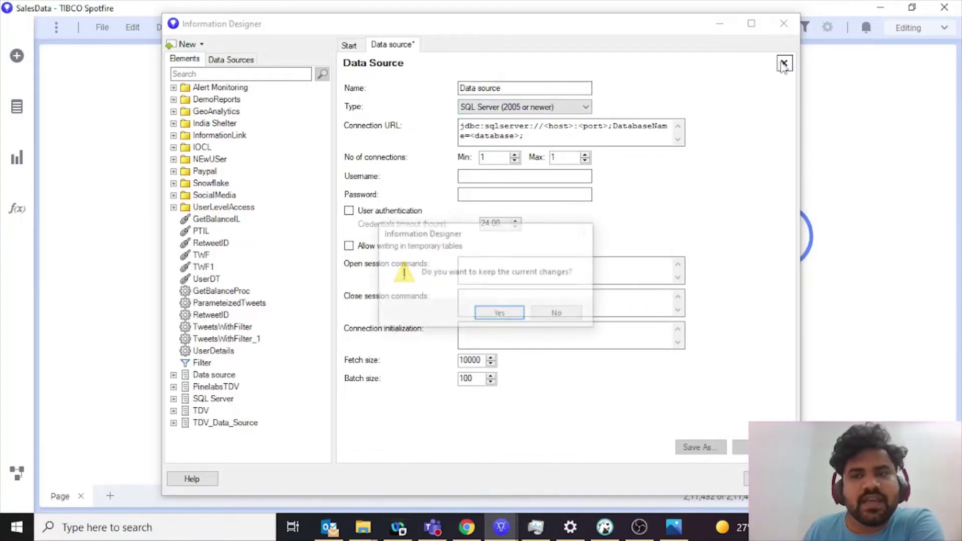
click(500, 314)
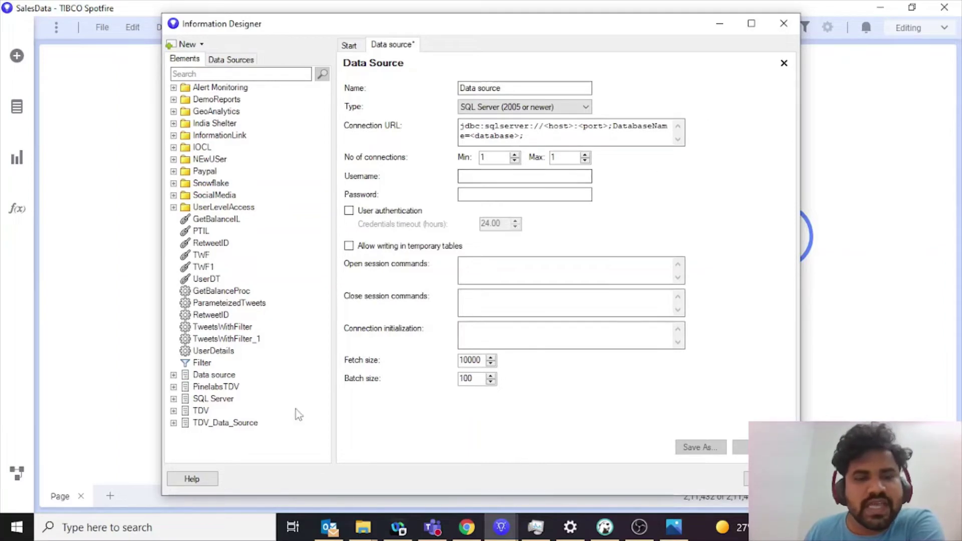
Step: Inspect the existing SQL Server data source's connection settings, then close the forms keeping changes
double_click(216, 399)
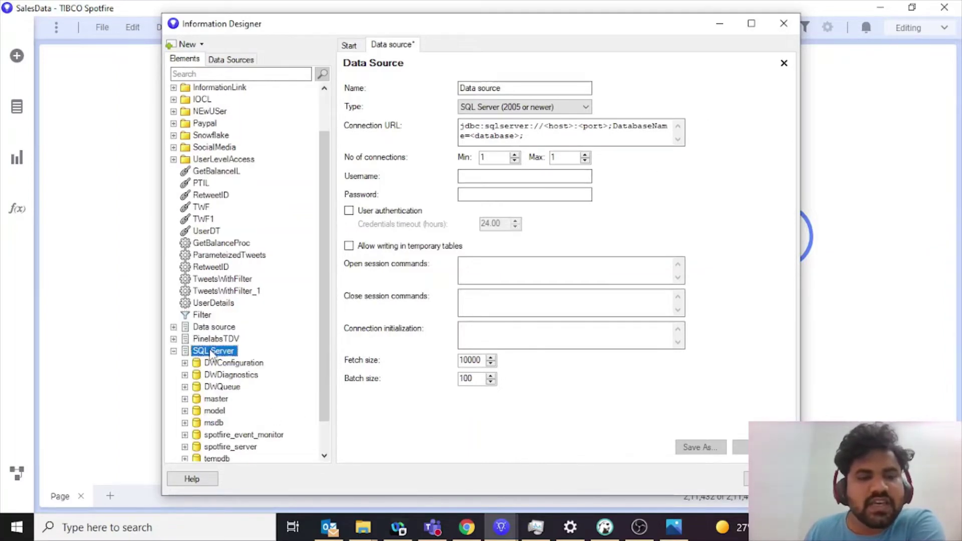
right_click(211, 352)
click(245, 358)
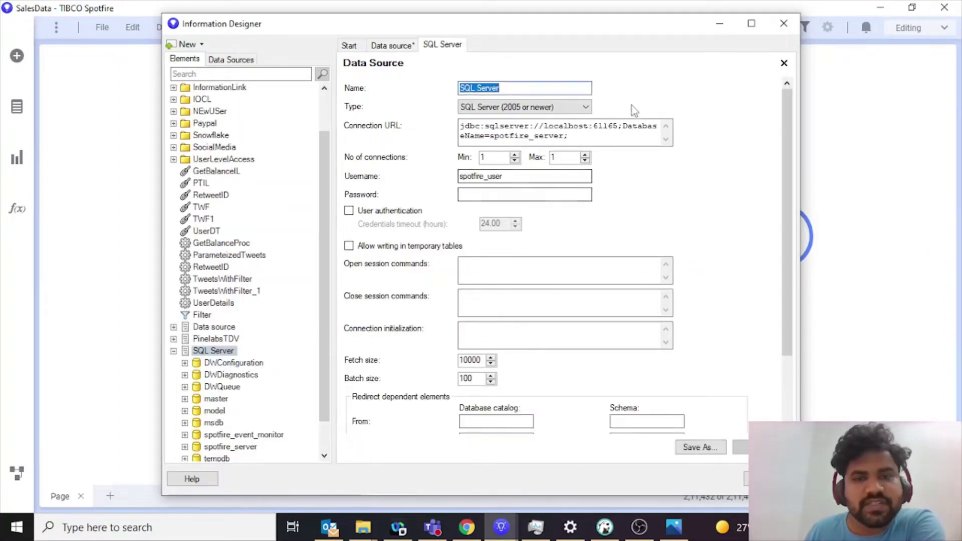
click(784, 63)
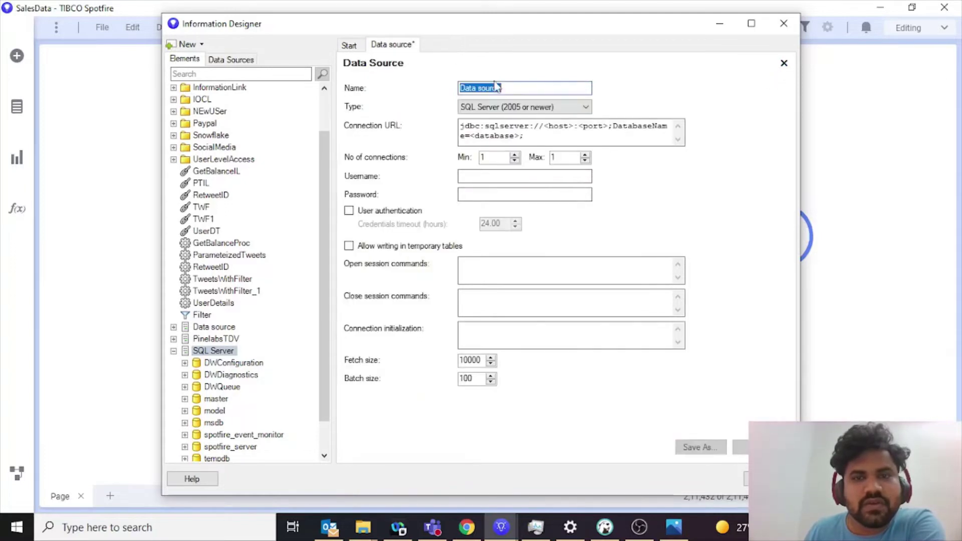
click(784, 63)
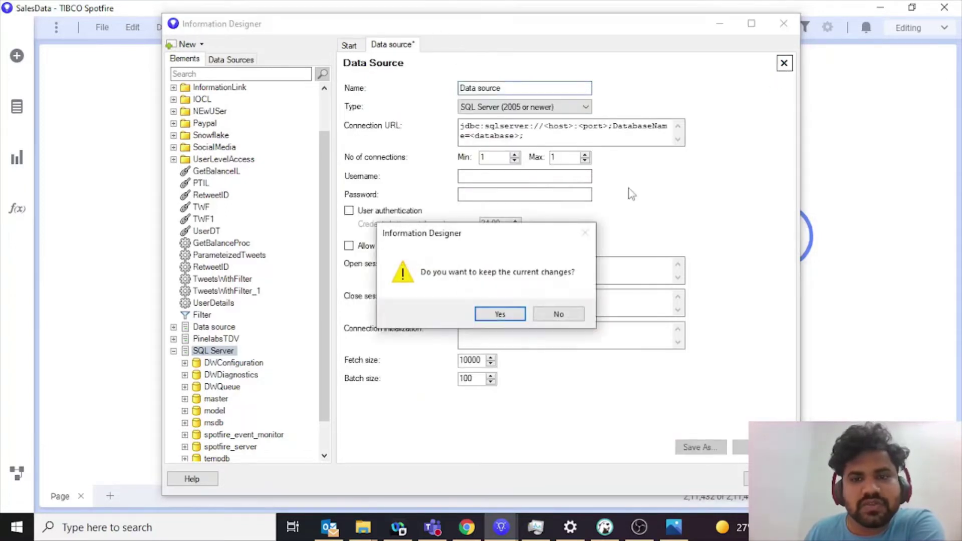
click(498, 313)
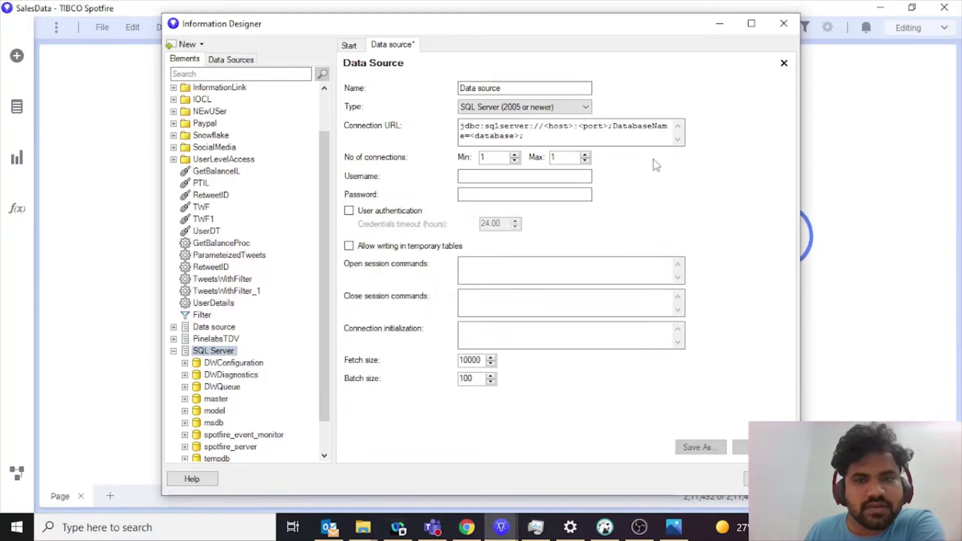
Step: Create a new Join element and expand SQL Server > spotfire_server > dbo to its tables
click(358, 45)
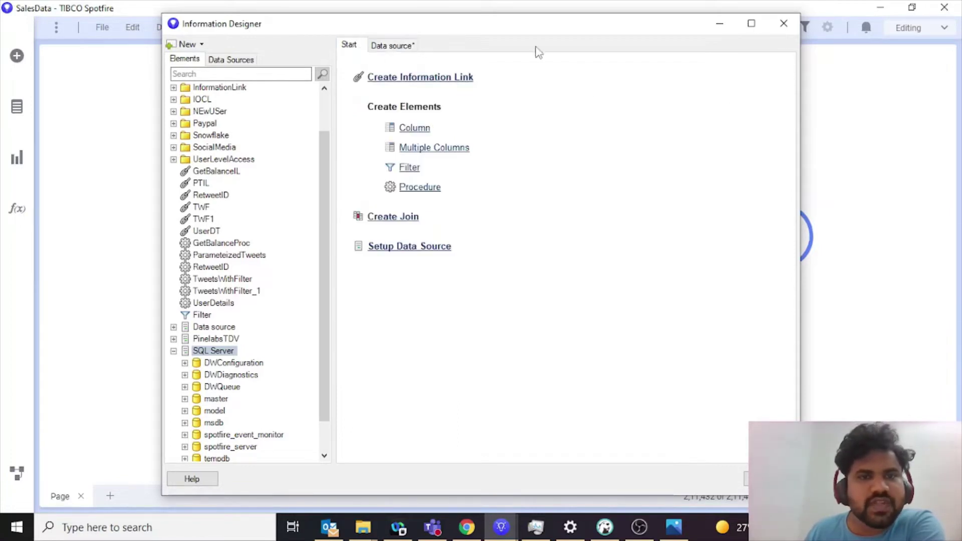
scroll(227, 370, down, 1)
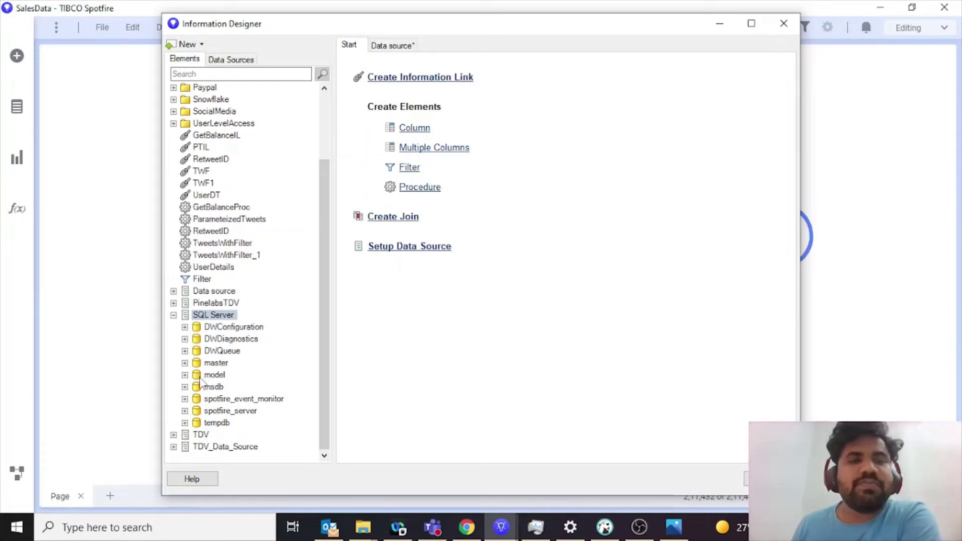
scroll(330, 135, up, 3)
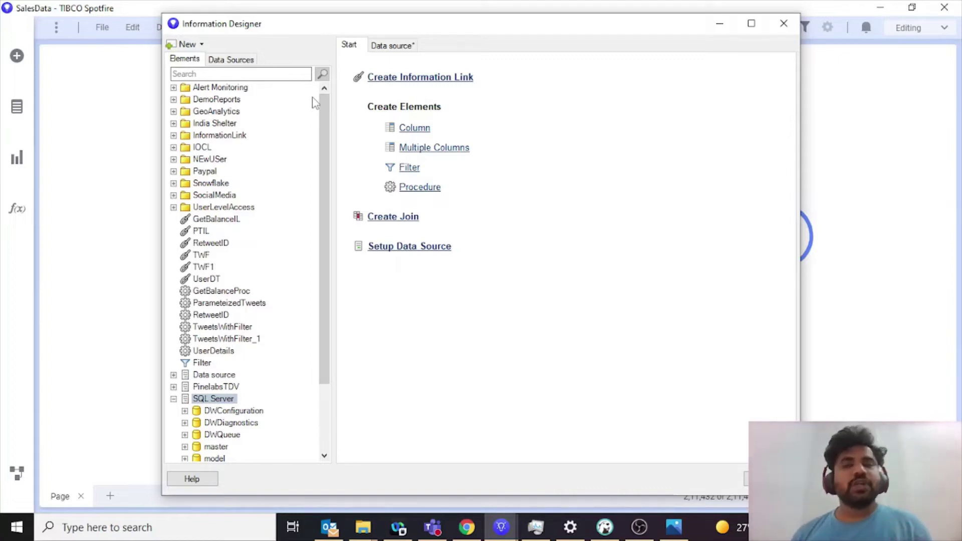
click(196, 45)
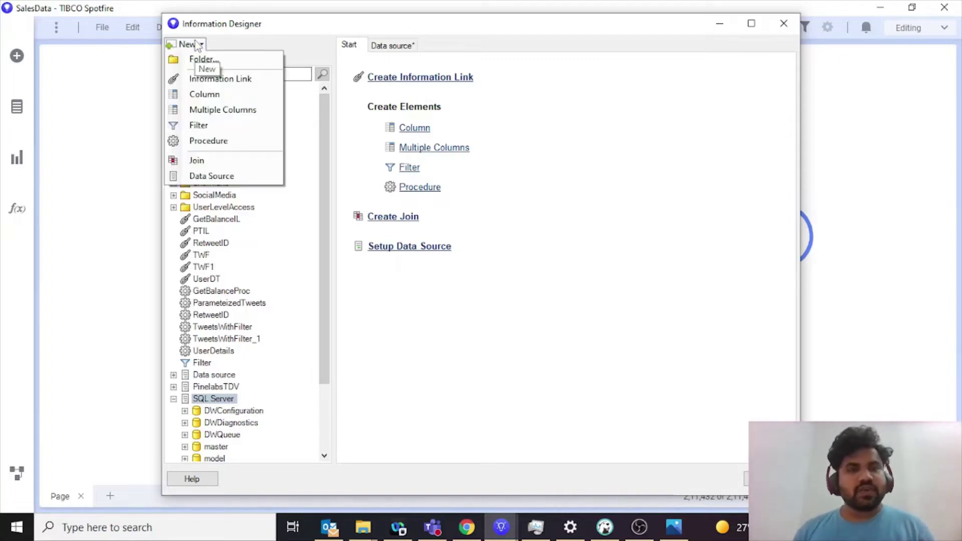
click(234, 168)
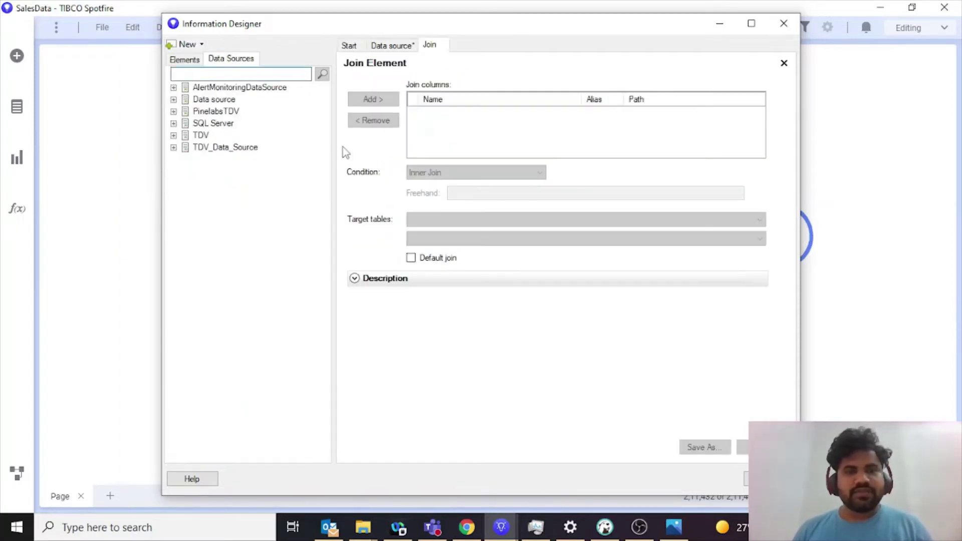
click(173, 124)
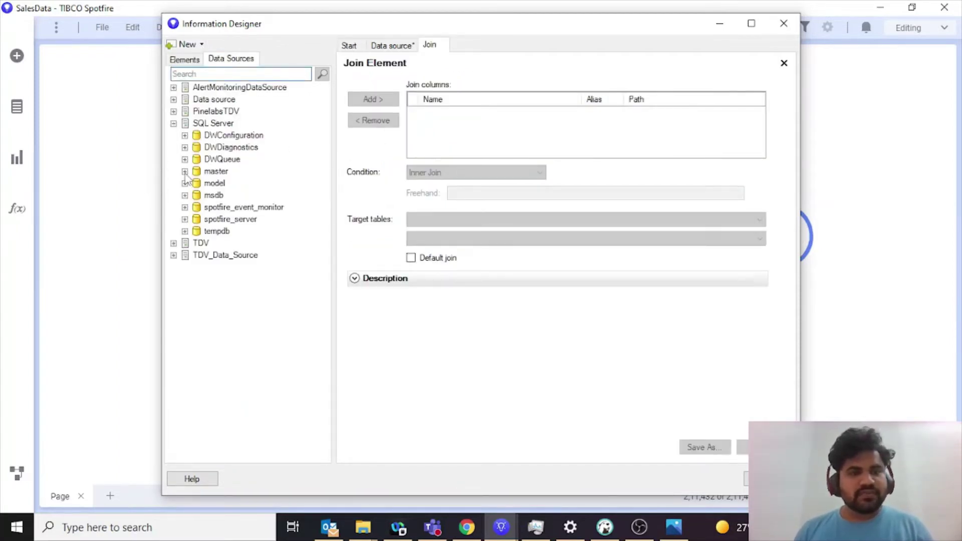
click(185, 216)
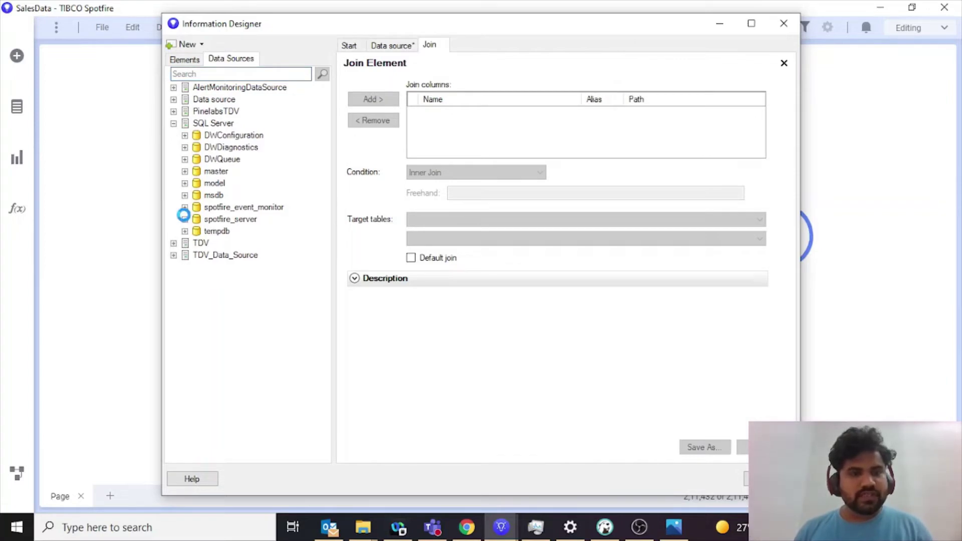
click(195, 243)
scroll(201, 246, down, 20)
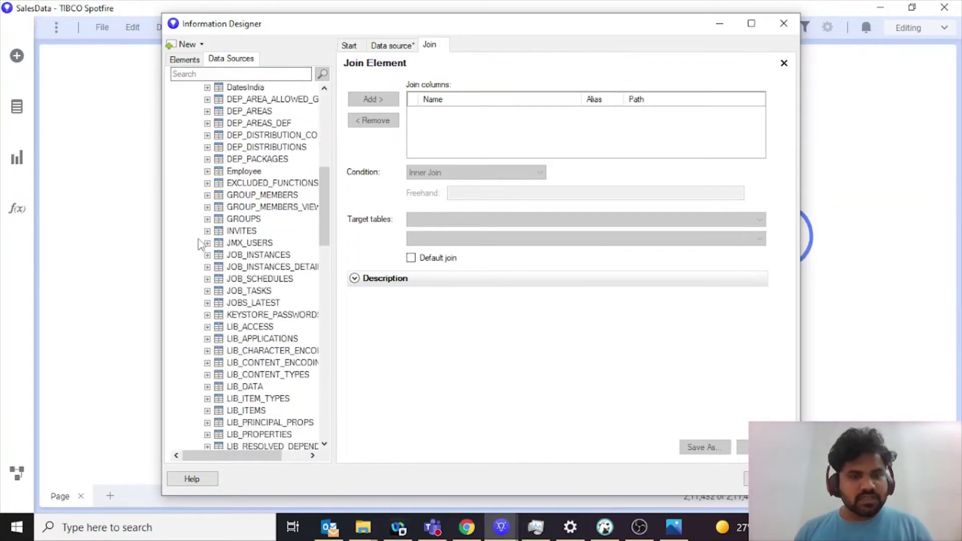
scroll(211, 265, down, 7)
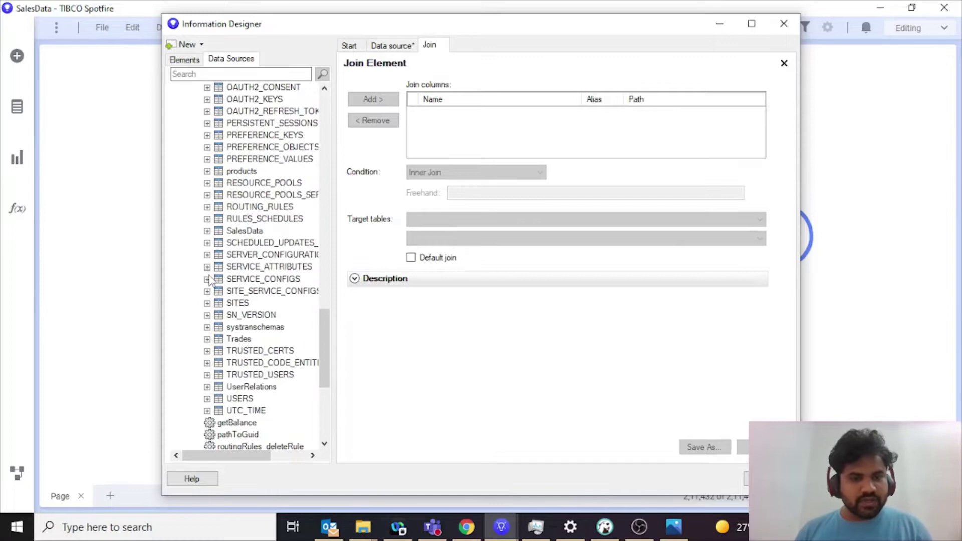
Step: Add SalesData City and UserRelations State as the join's two columns
click(207, 231)
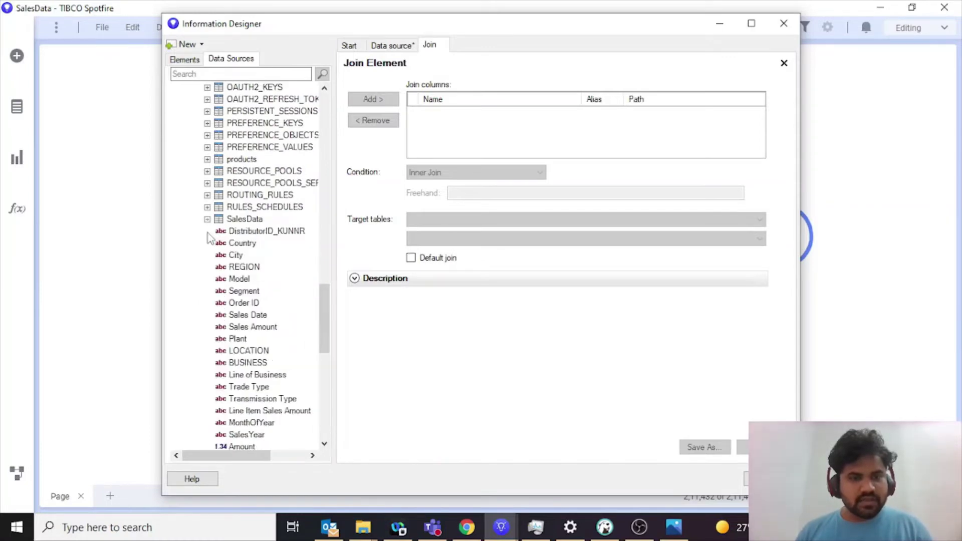
click(236, 255)
click(373, 99)
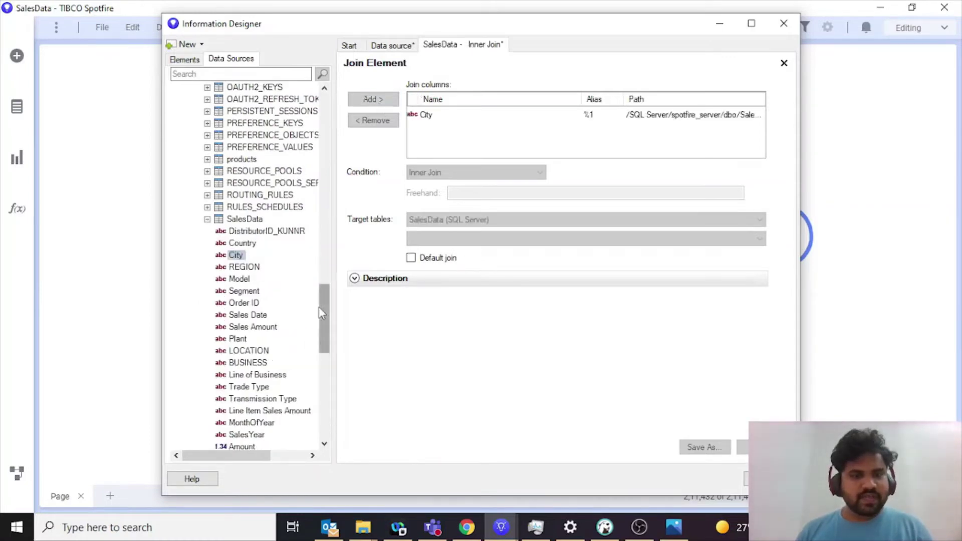
drag(320, 313, 320, 384)
click(207, 219)
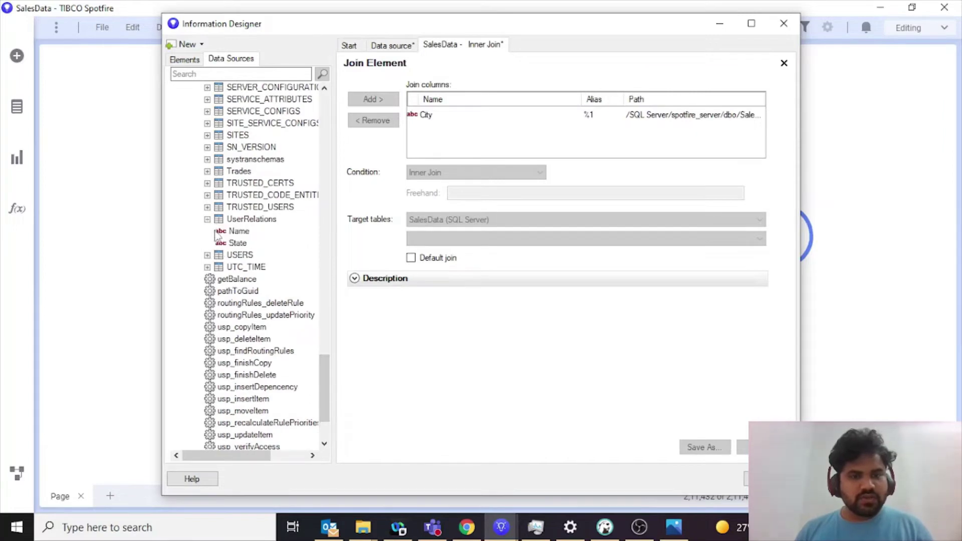
click(238, 242)
click(373, 99)
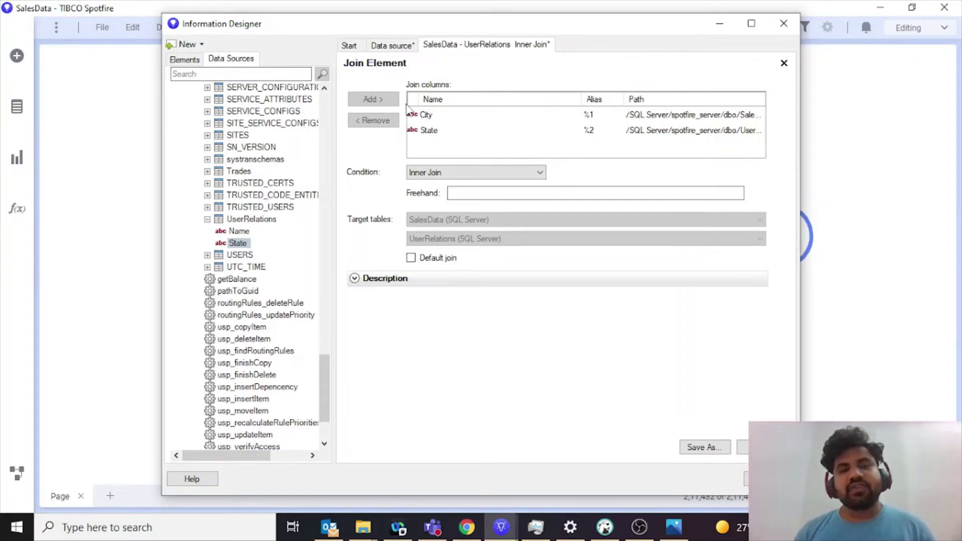
Step: Trim 'Inner Join' from the default join name and save it into the SocialMedia folder
click(741, 447)
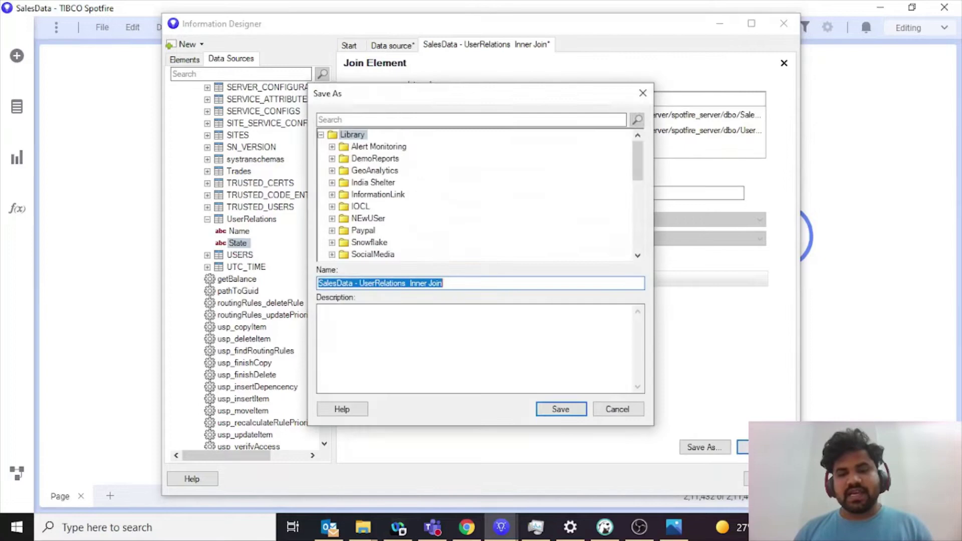
click(458, 283)
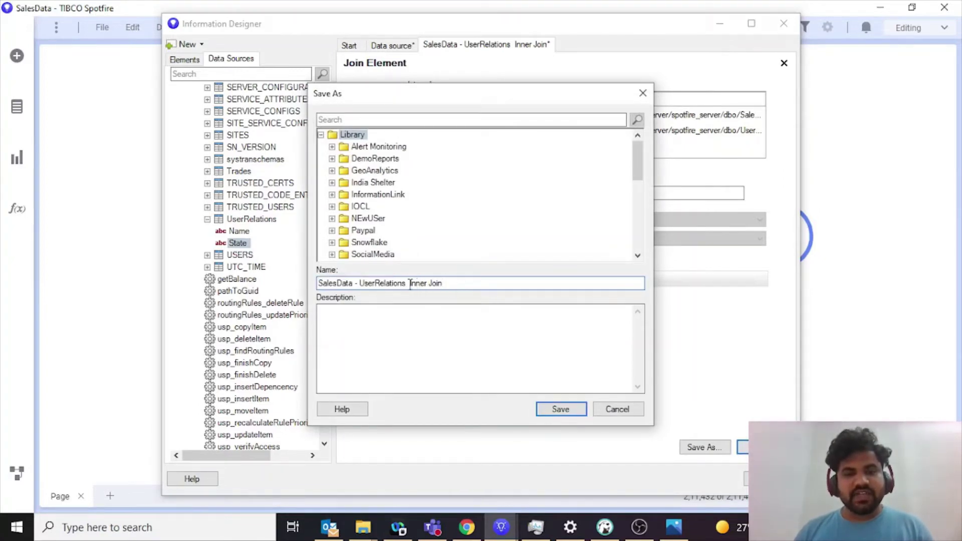
key(shift+End)
key(BackSpace)
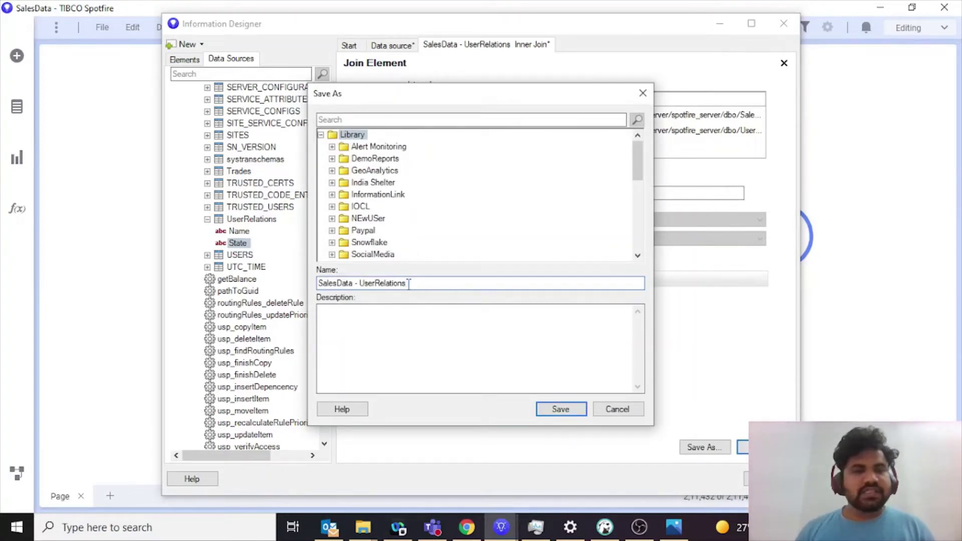
click(376, 255)
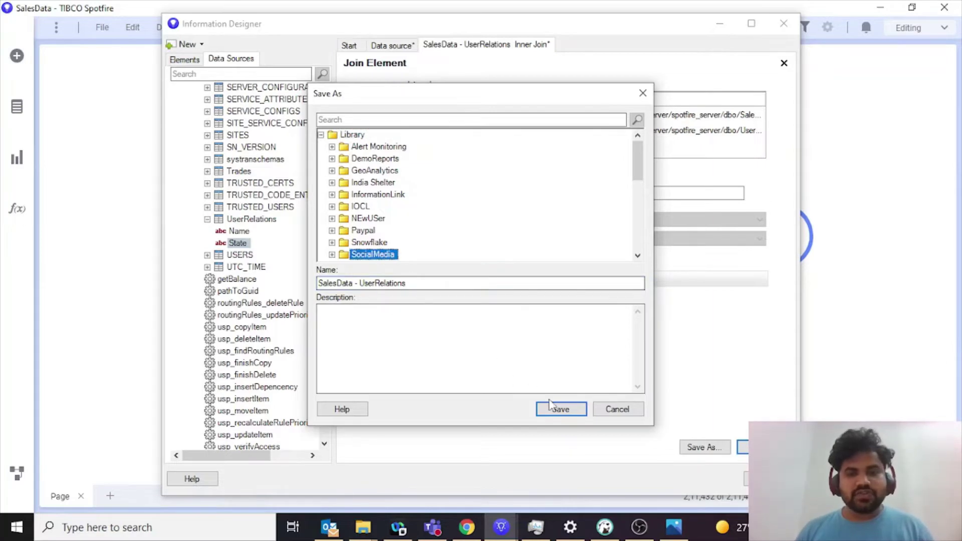
click(560, 411)
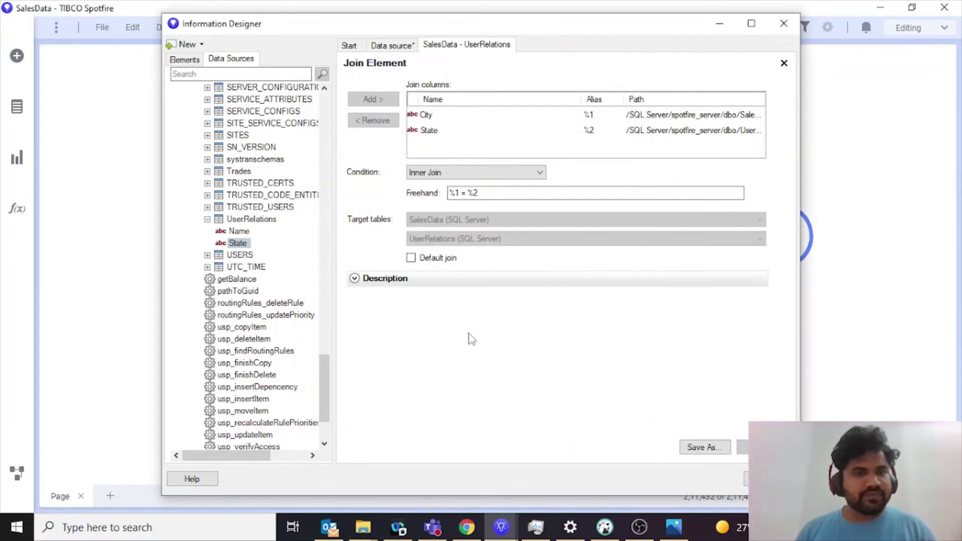
Step: On the Elements tab, expand SocialMedia, then the spotfire_server dbo tables down to SalesData
click(196, 64)
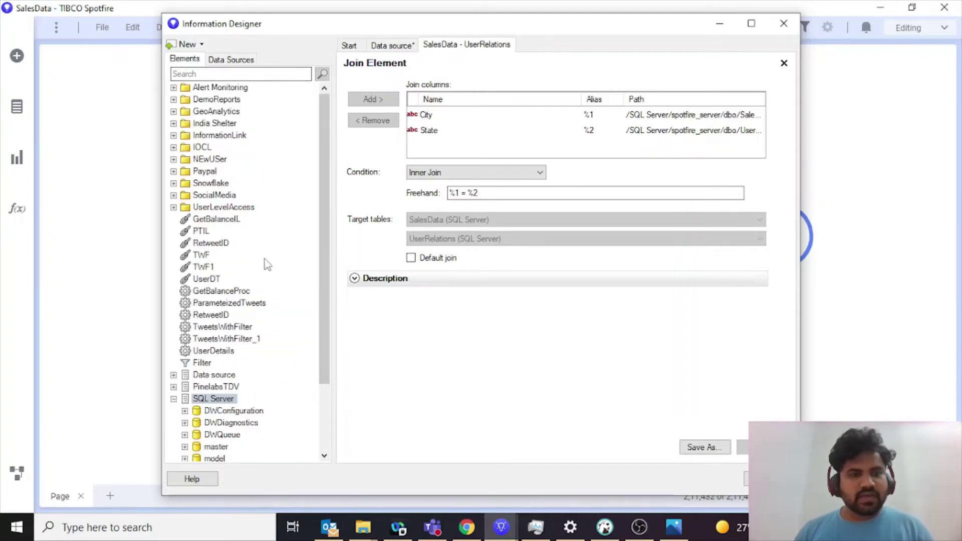
click(173, 196)
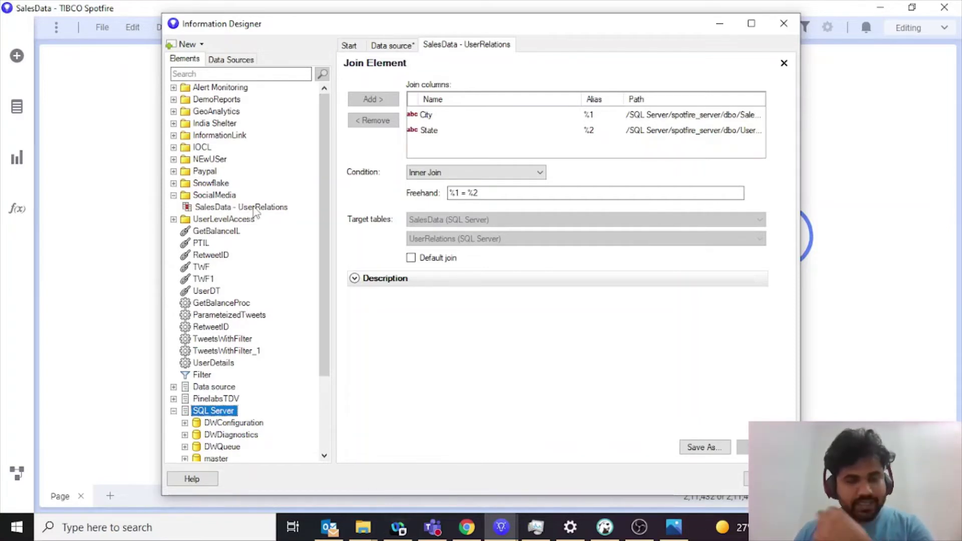
scroll(251, 243, down, 3)
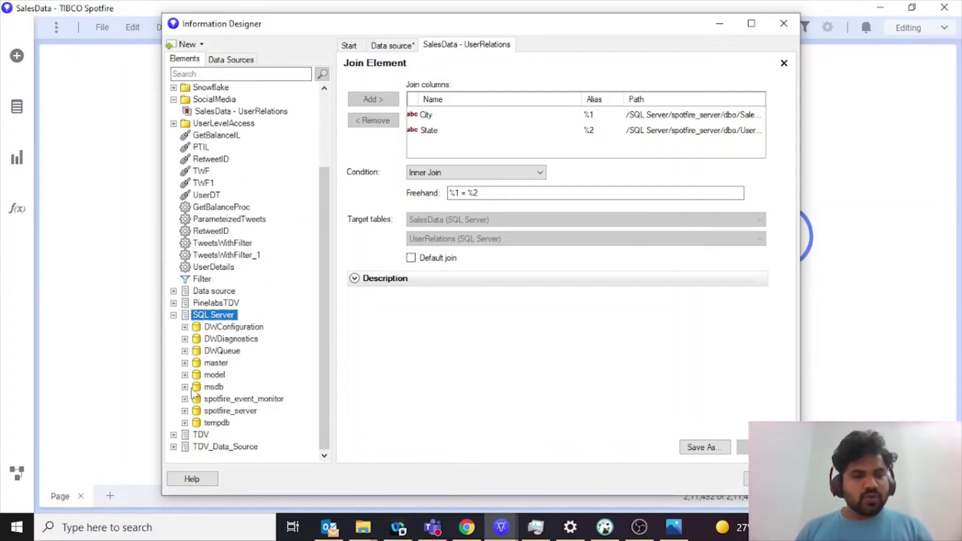
click(185, 411)
scroll(193, 395, down, 2)
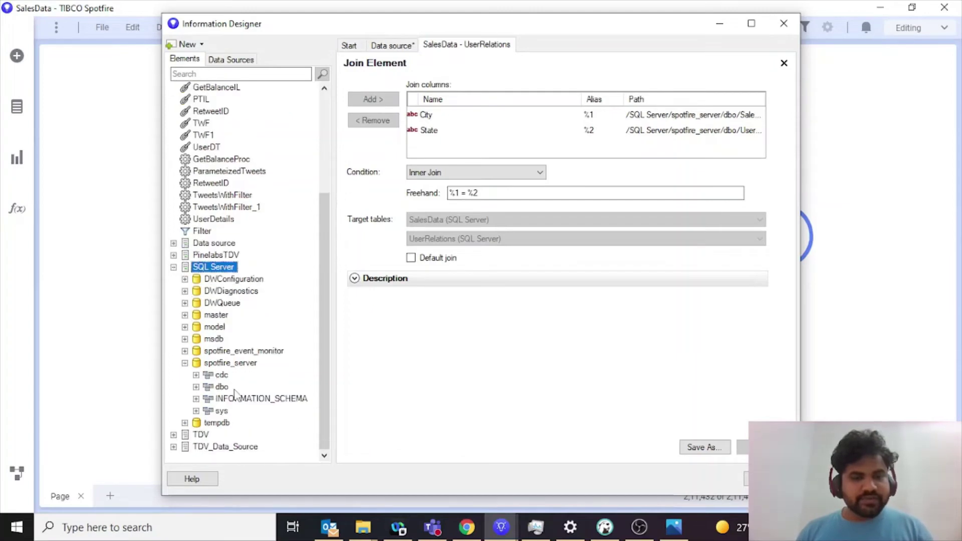
click(196, 386)
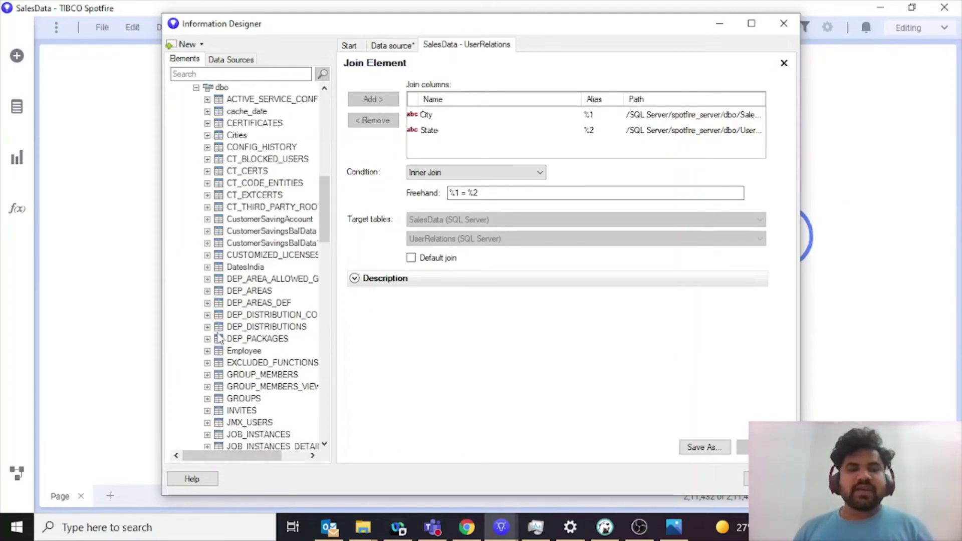
scroll(216, 332, down, 6)
scroll(218, 335, down, 5)
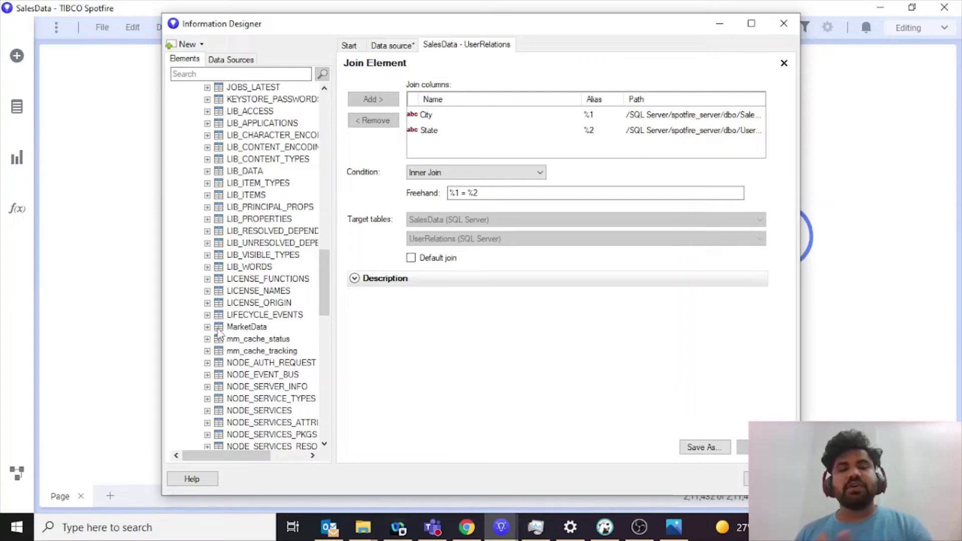
scroll(219, 335, down, 8)
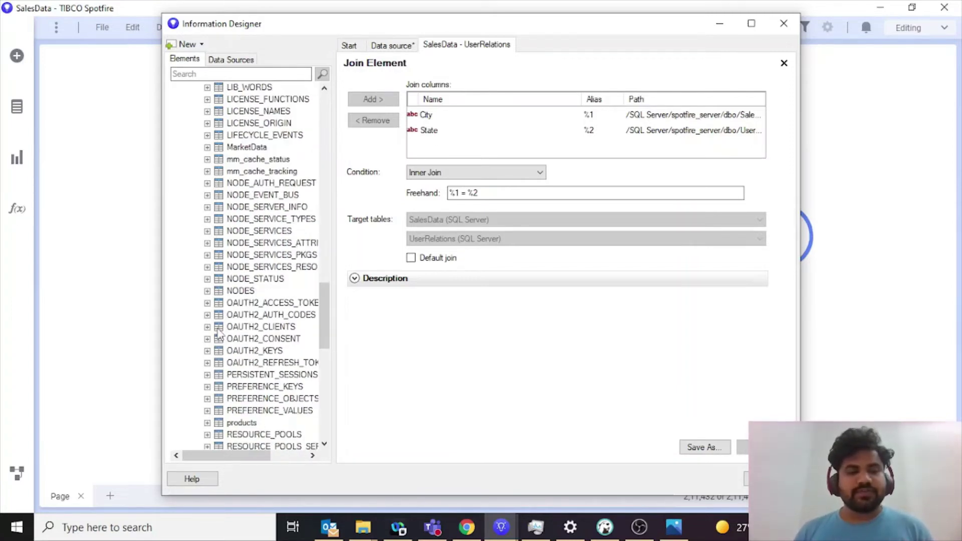
scroll(219, 335, down, 1)
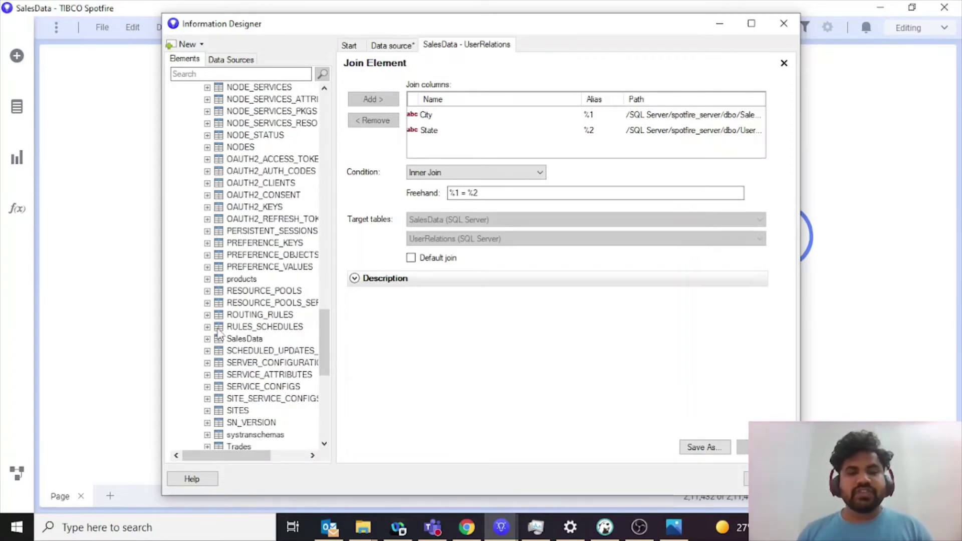
Step: Create a default information model for the SalesData table in the SocialMedia folder
right_click(245, 344)
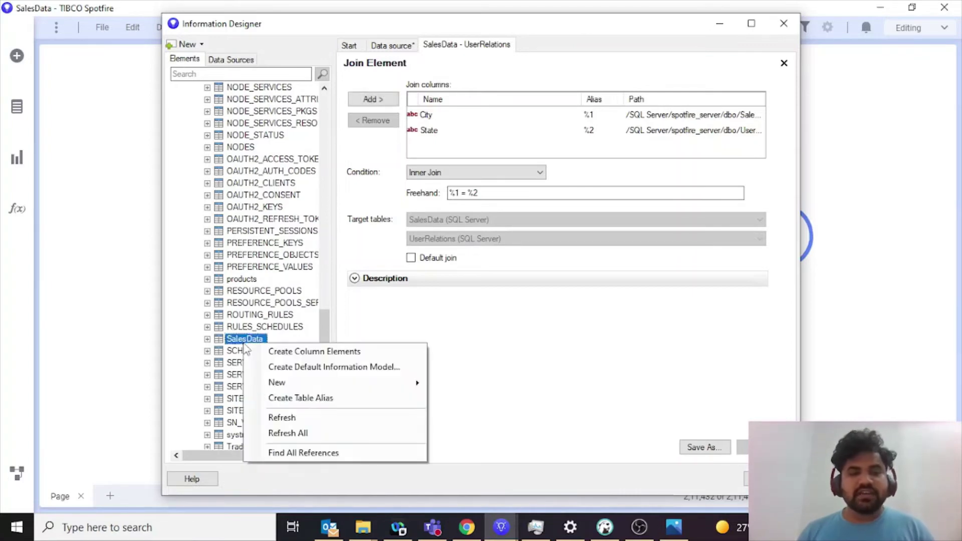
click(335, 367)
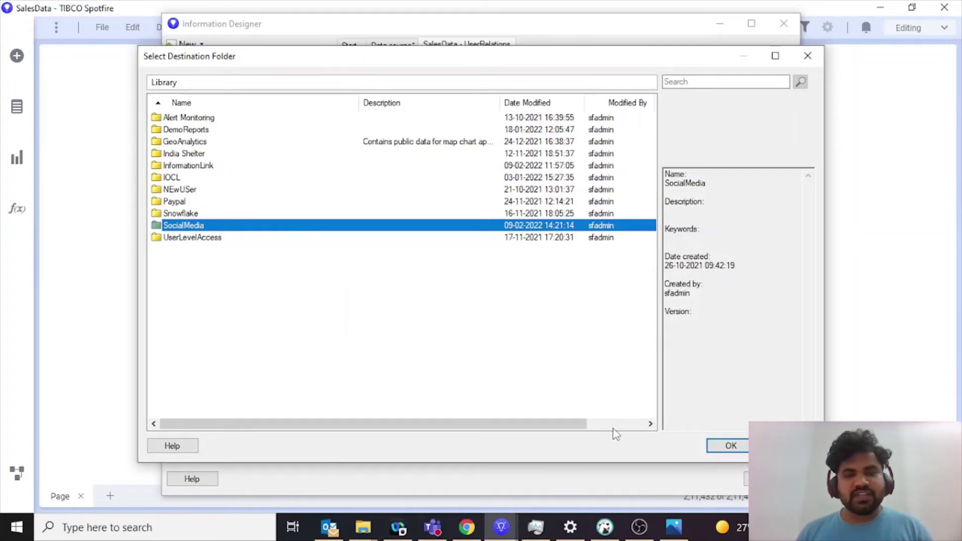
click(713, 447)
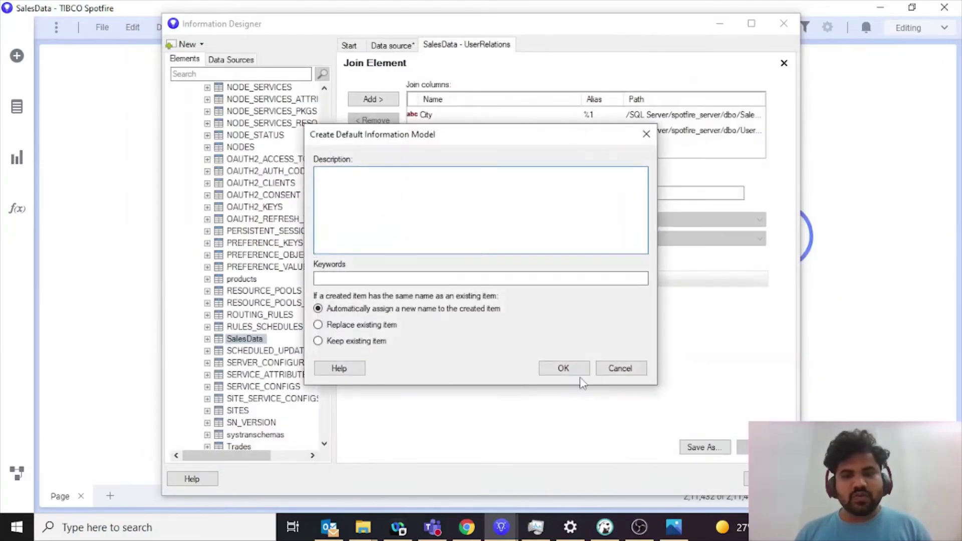
click(571, 374)
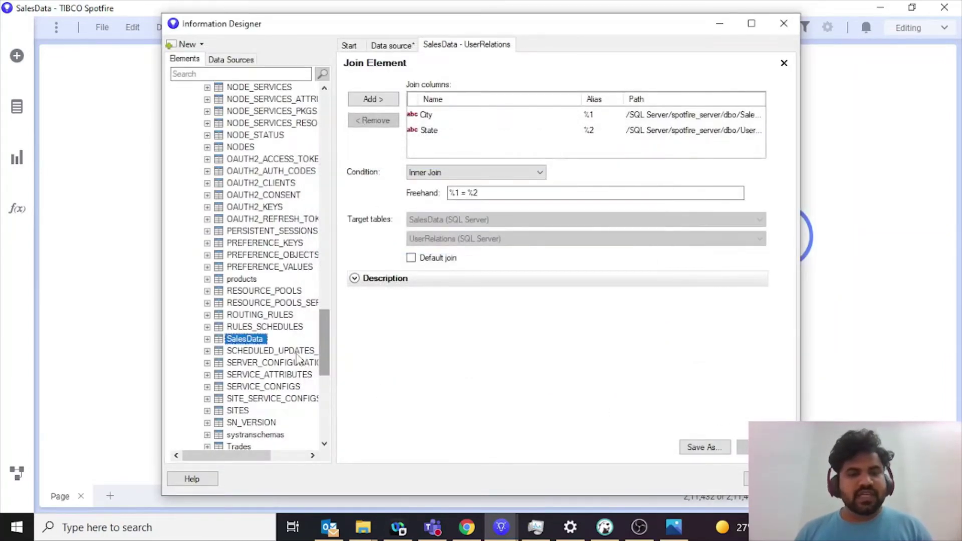
Step: Create a default information model for the UserRelations table in SocialMedia as well
scroll(298, 358, down, 3)
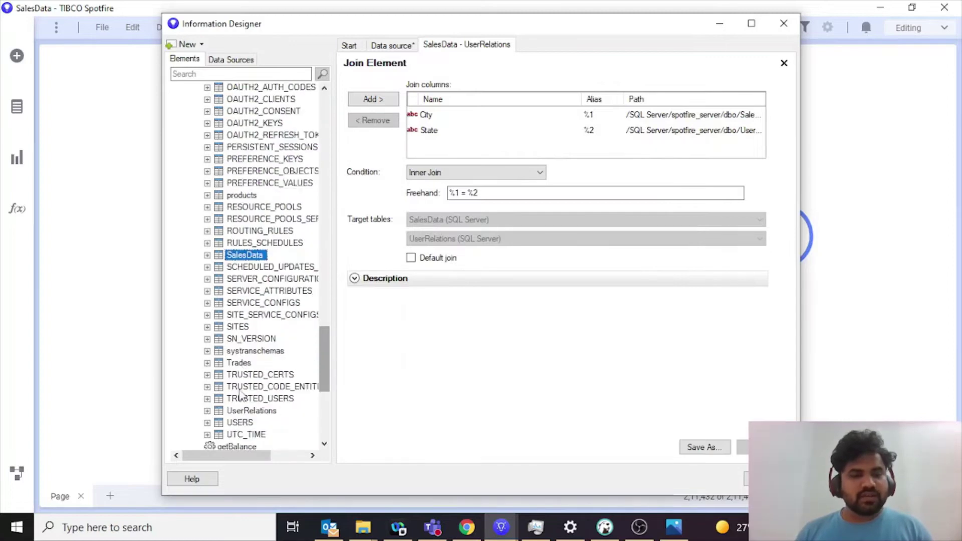
right_click(242, 414)
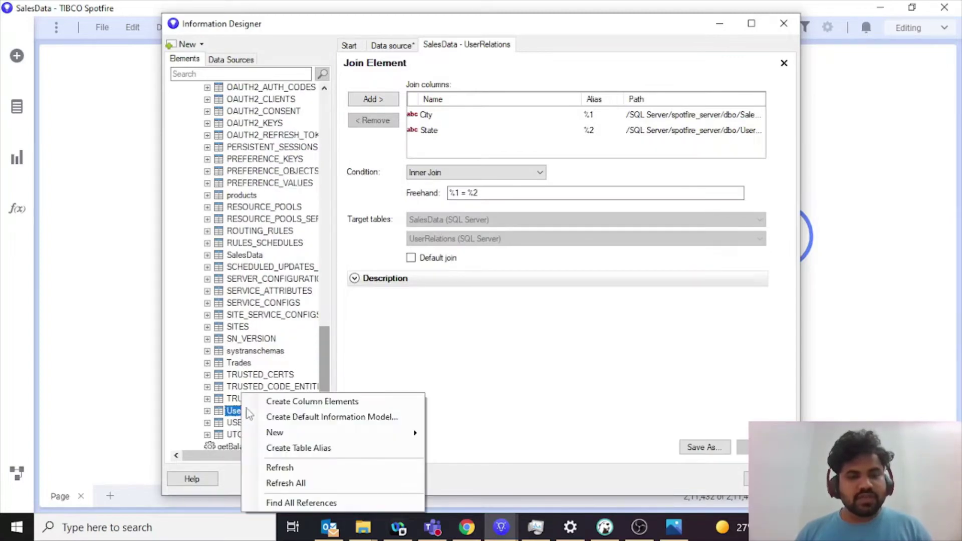
click(361, 417)
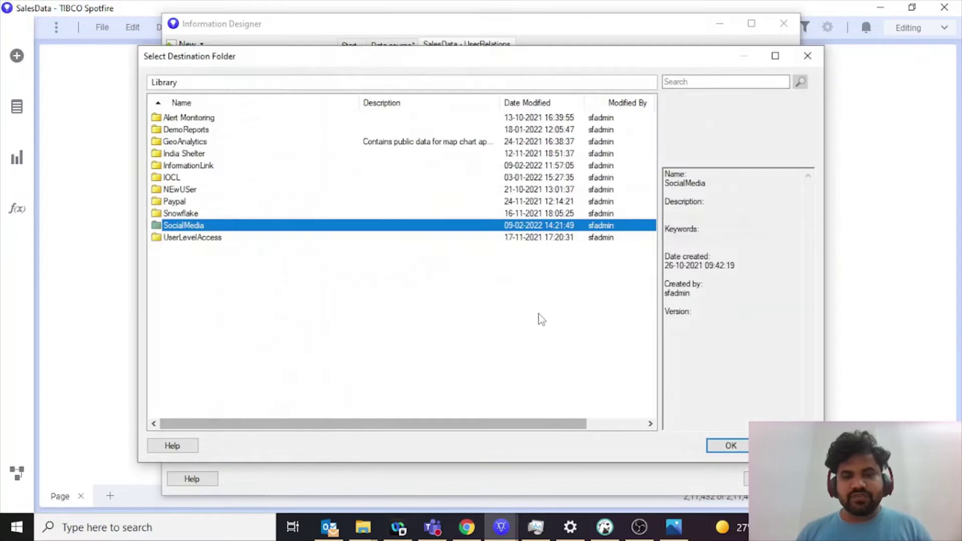
click(729, 446)
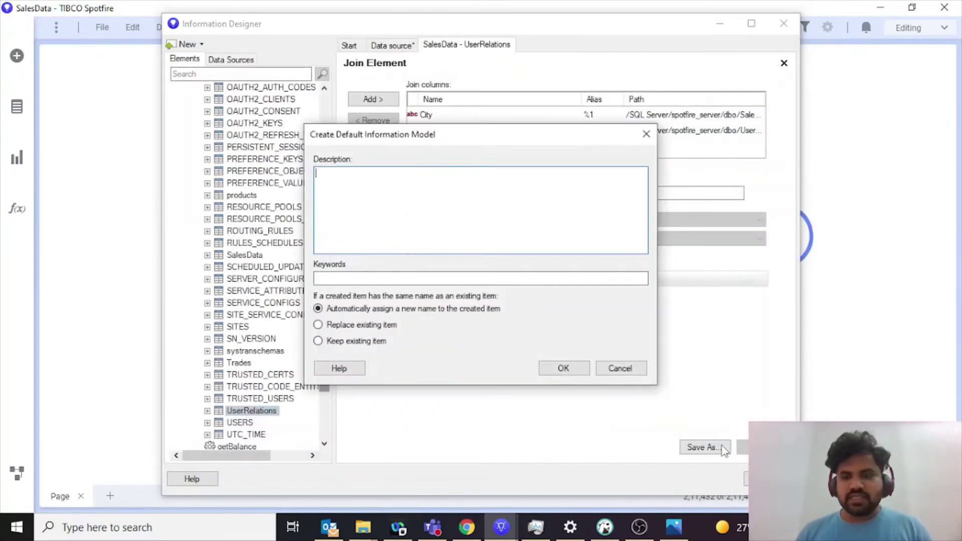
click(563, 368)
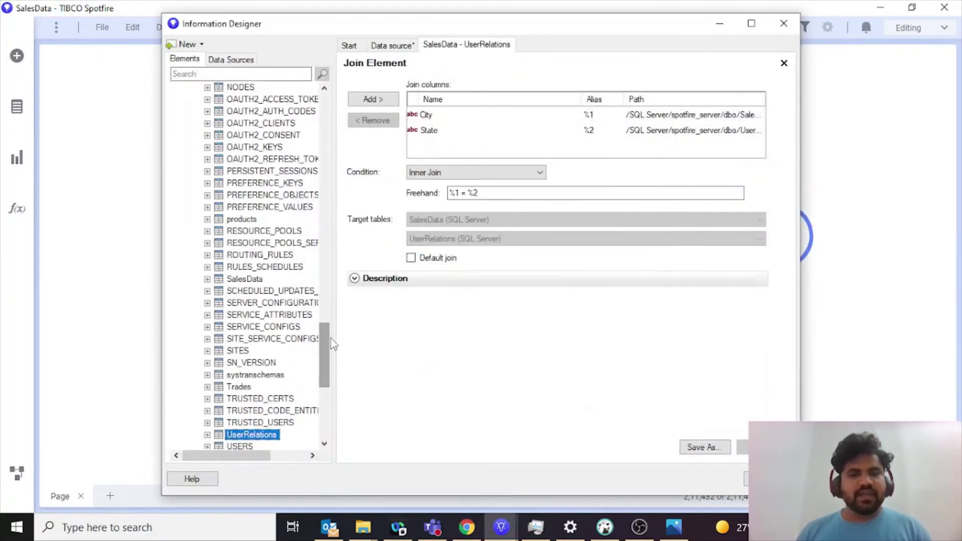
Step: Open the SalesData information link, add the SalesData - UserRelations join to its join path, and save
drag(330, 342, 353, 128)
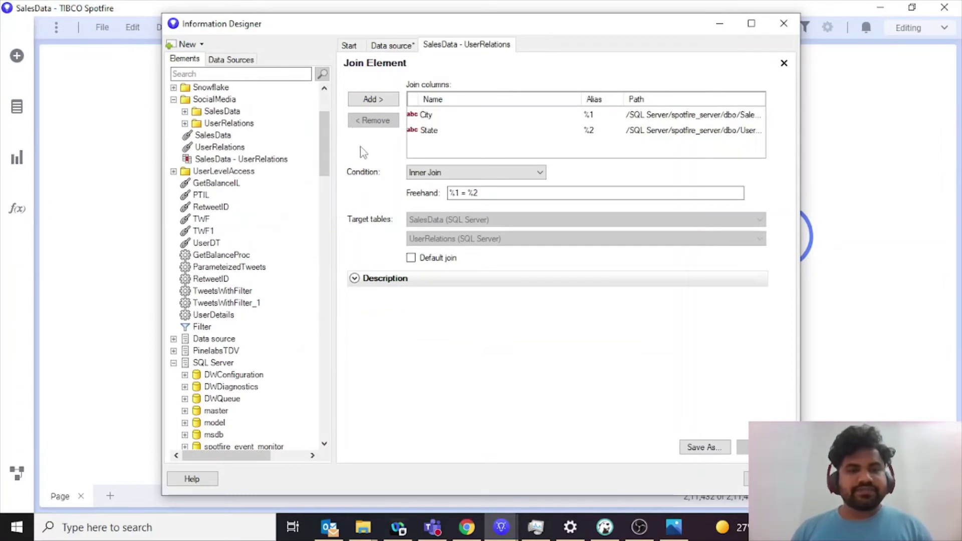
double_click(213, 135)
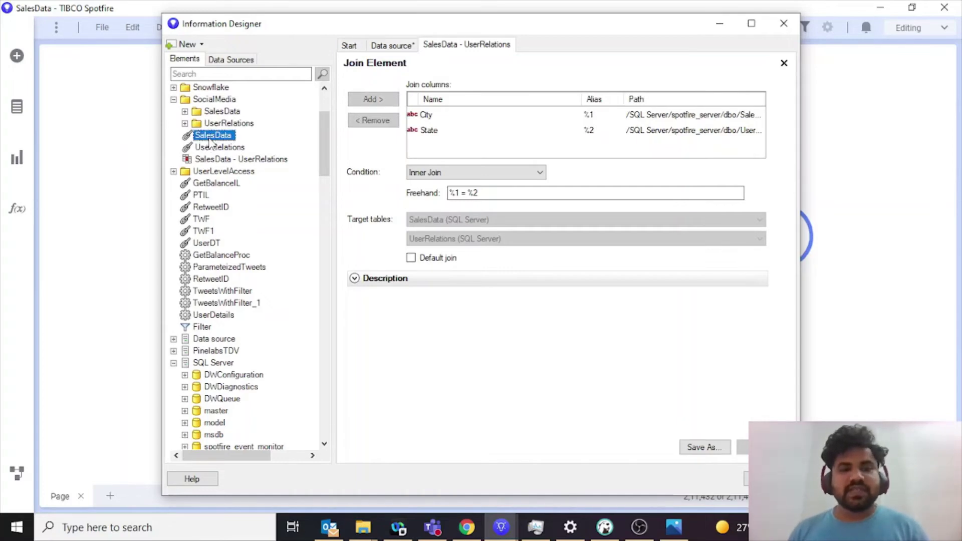
drag(705, 130, 615, 201)
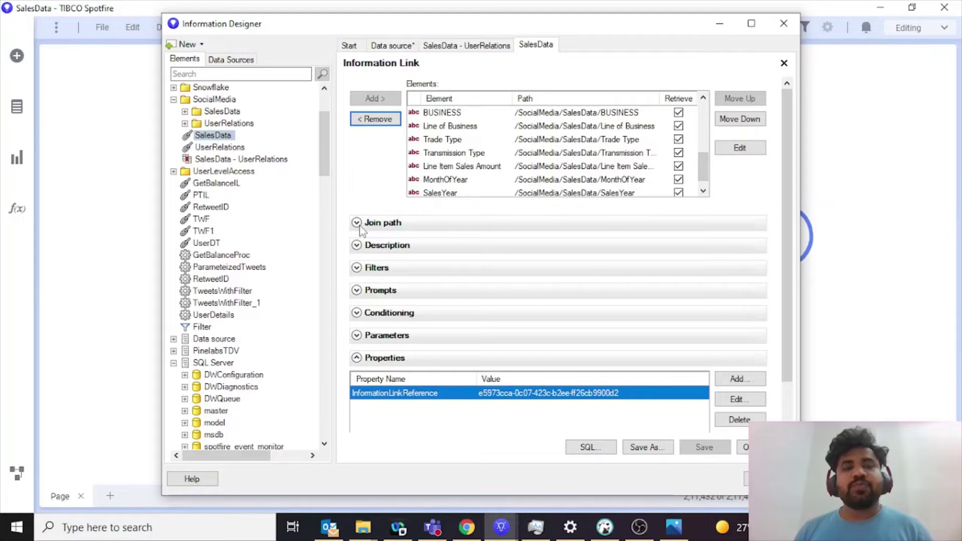
click(357, 223)
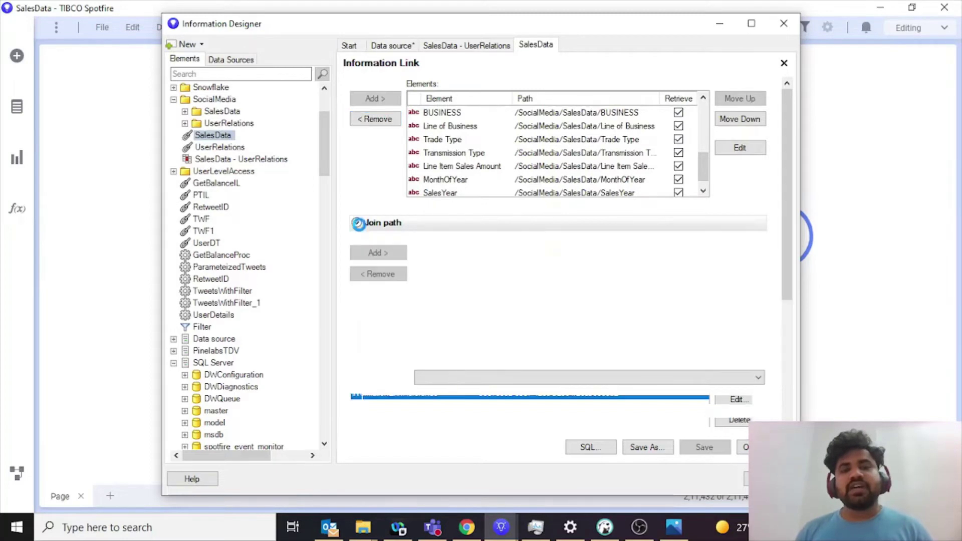
click(270, 162)
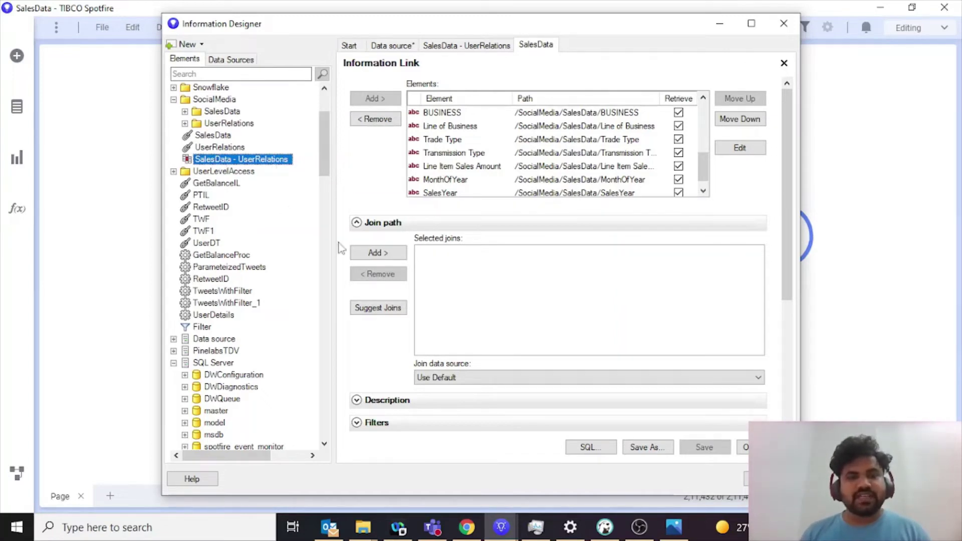
click(377, 253)
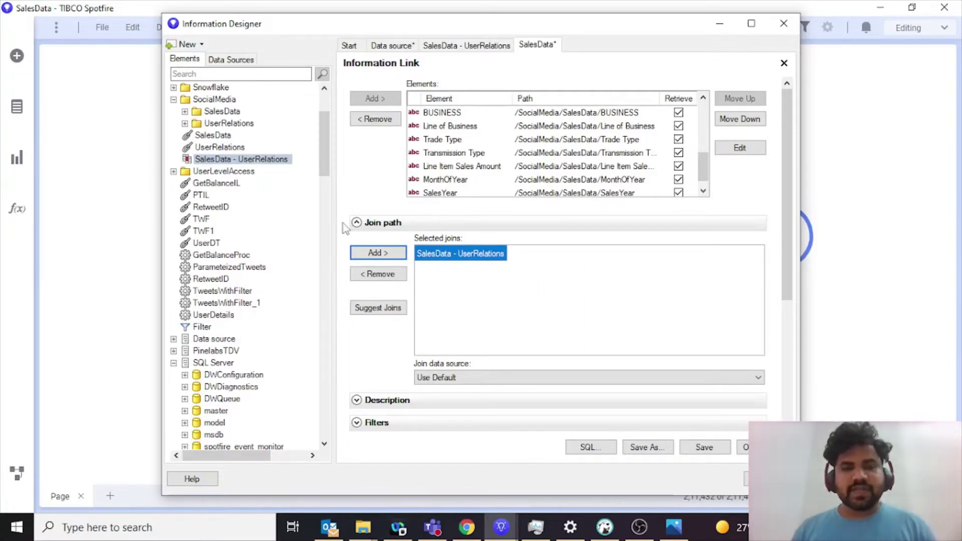
click(704, 447)
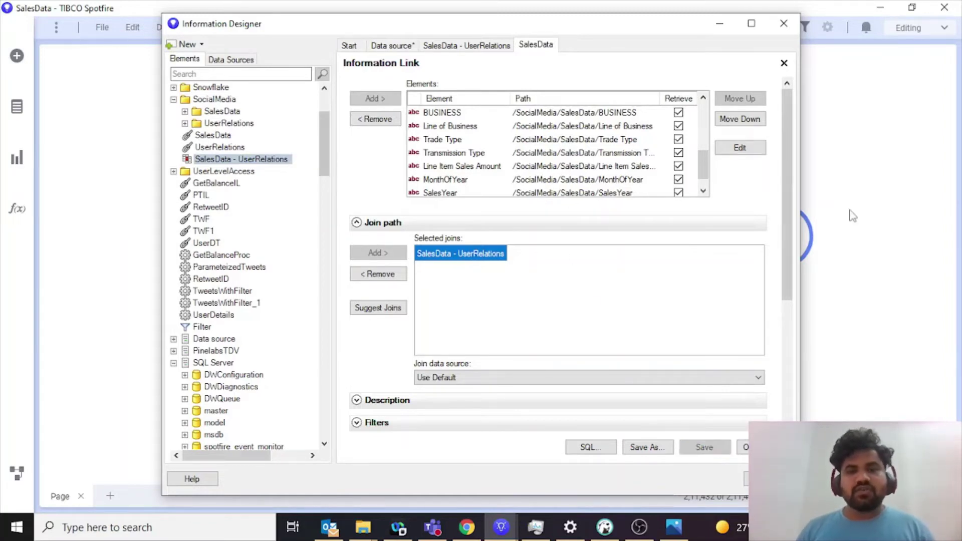
scroll(704, 180, down, 1)
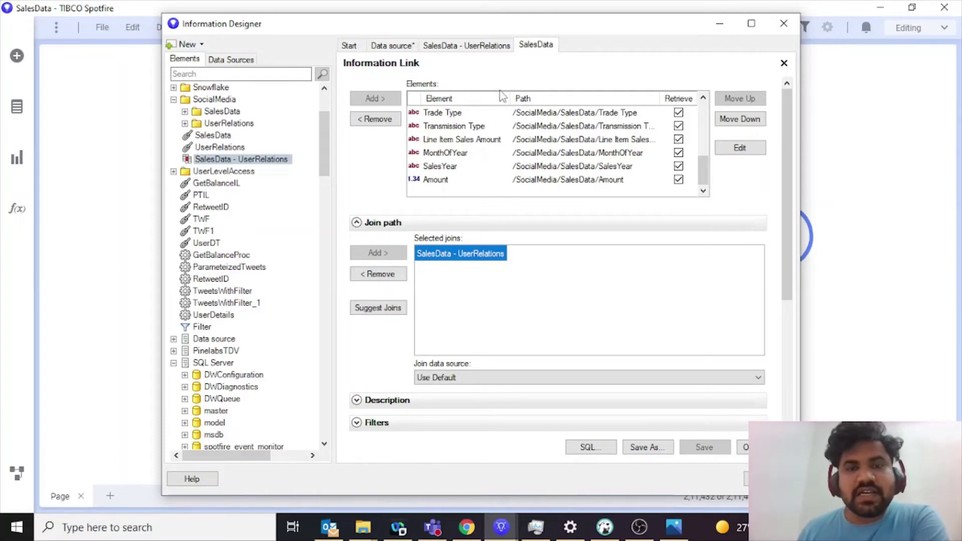
Step: Add the Name column from UserRelations to the SalesData link's elements and save the link
click(213, 136)
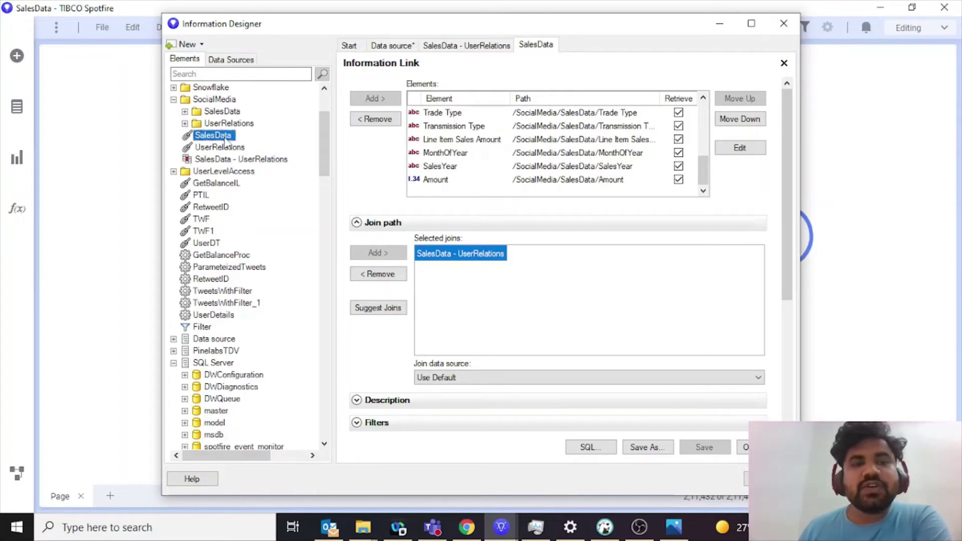
click(185, 124)
click(215, 135)
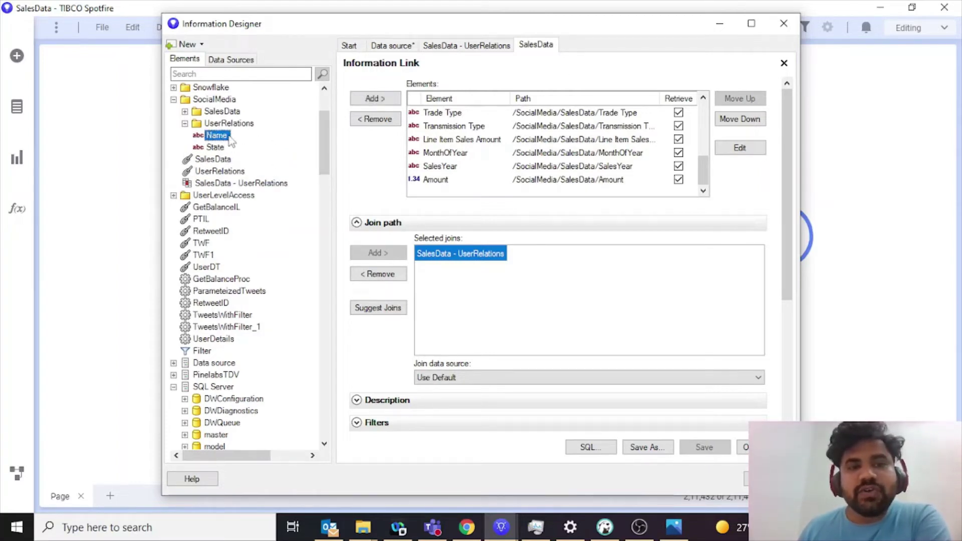
click(391, 99)
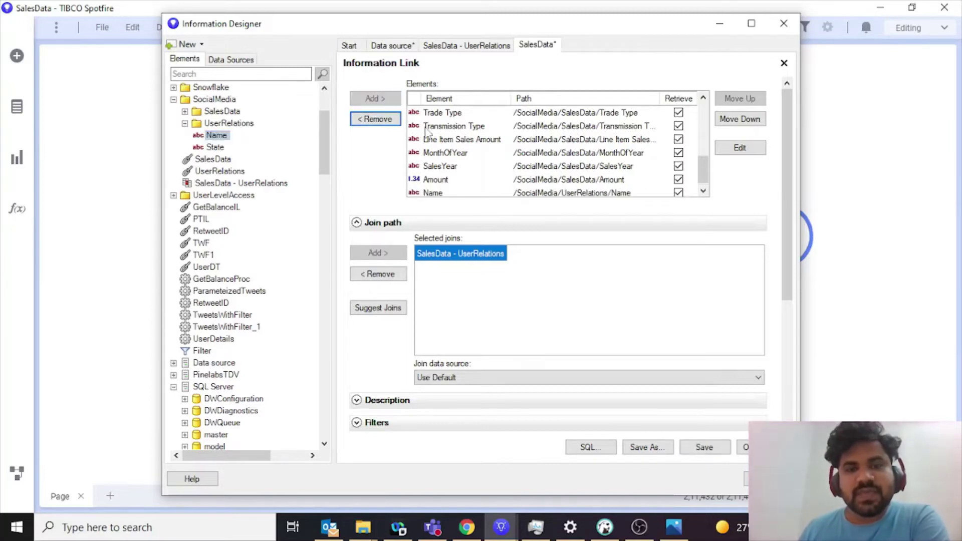
click(703, 191)
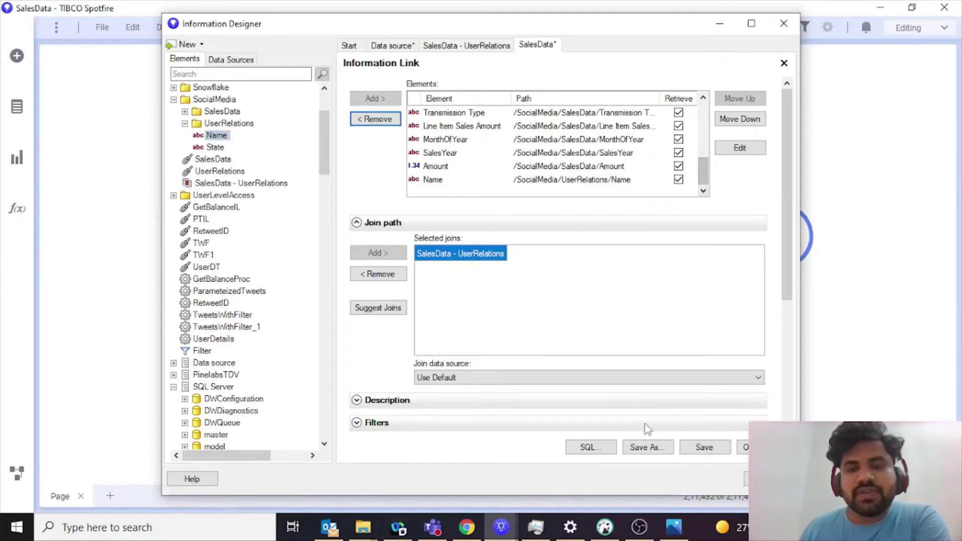
click(703, 447)
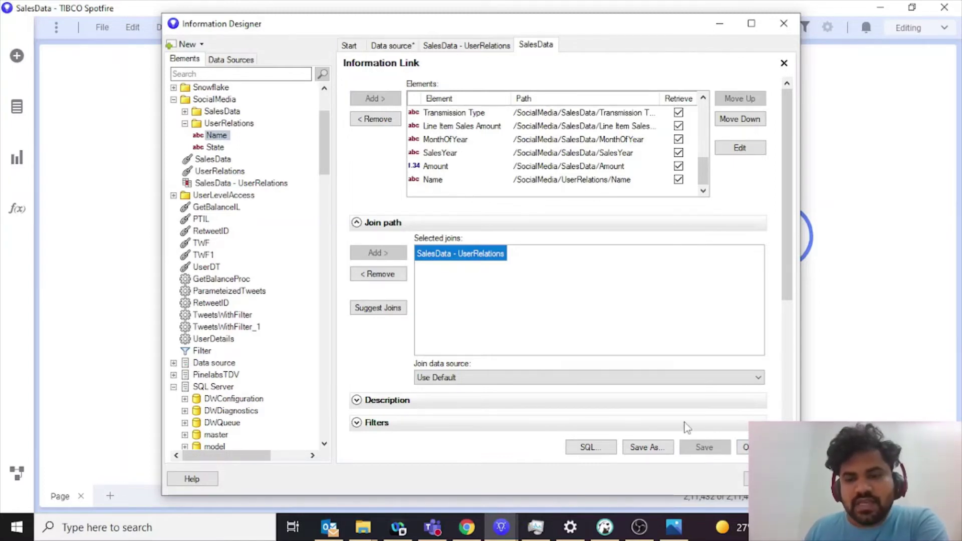
Step: Open the SalesData link's data, declining to save changes to SalesData.dxp
click(744, 446)
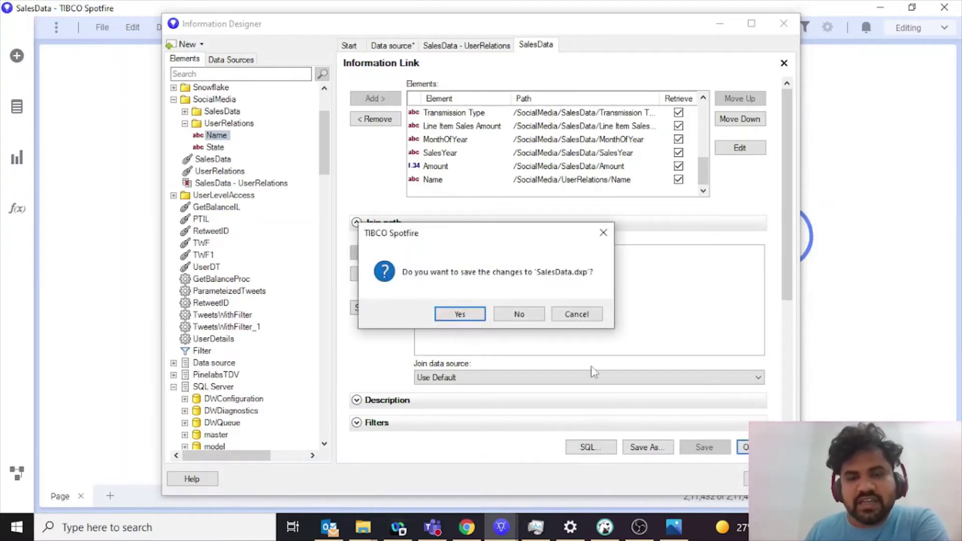
click(519, 314)
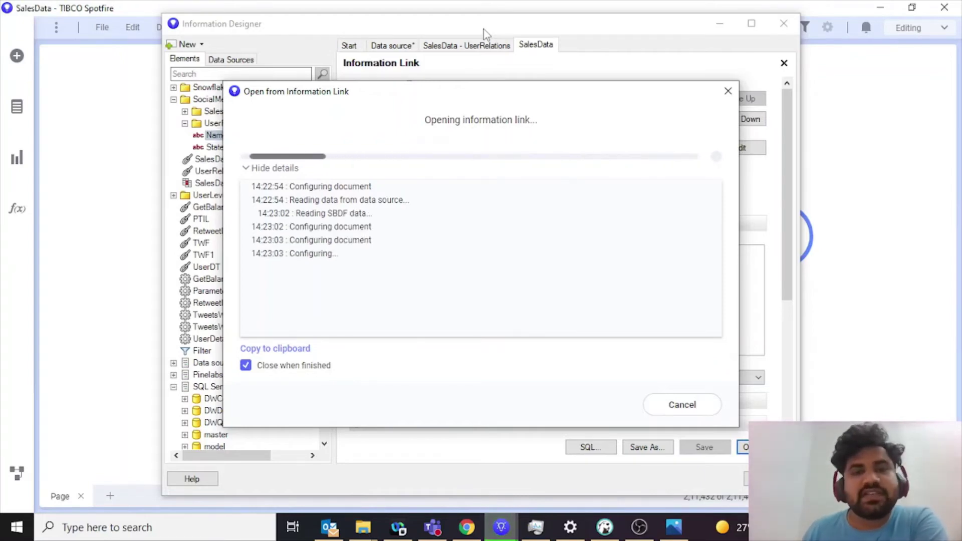
Step: Add a Table visualization showing the joined SalesData rows
drag(483, 29, 504, 399)
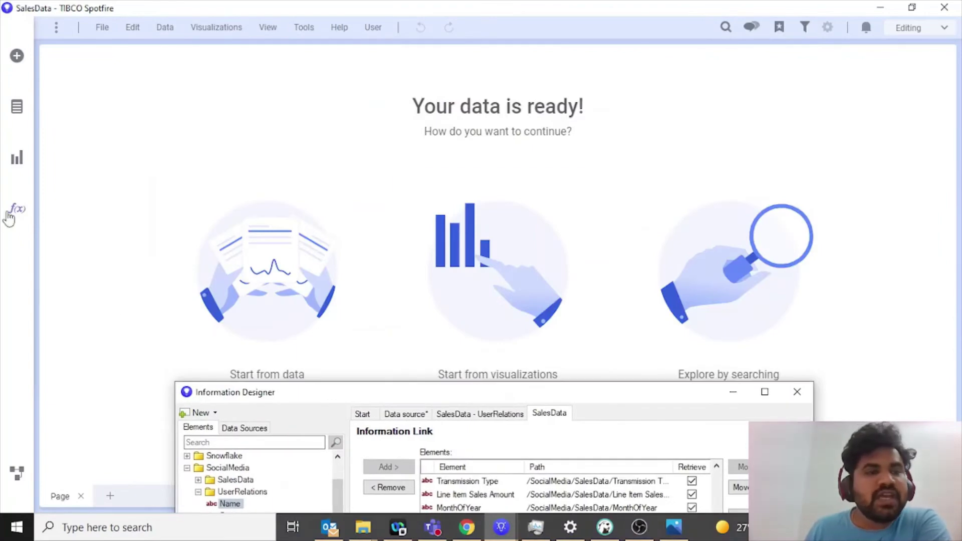
click(17, 165)
click(148, 90)
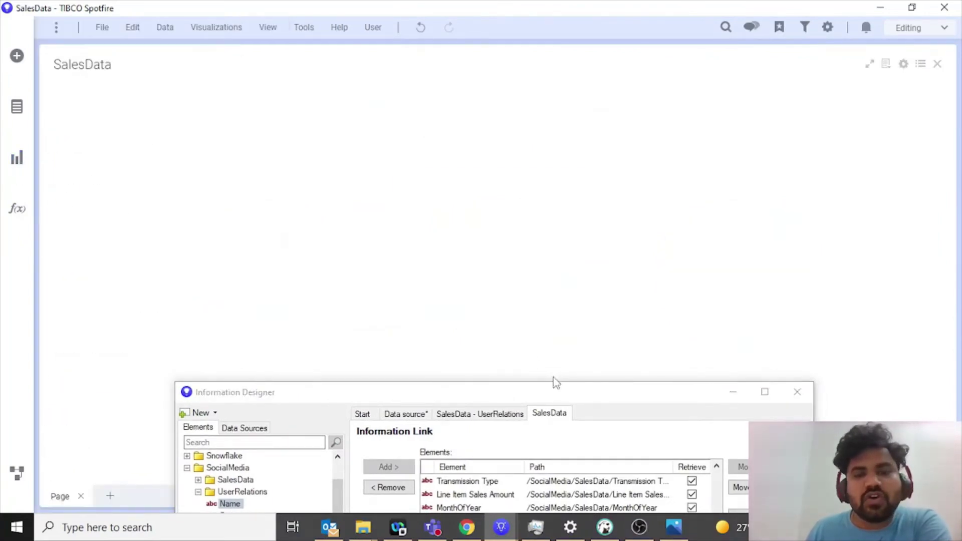
Step: Scroll the table to its new Name column of users, then restore Information Designer to full size
drag(547, 392, 546, 512)
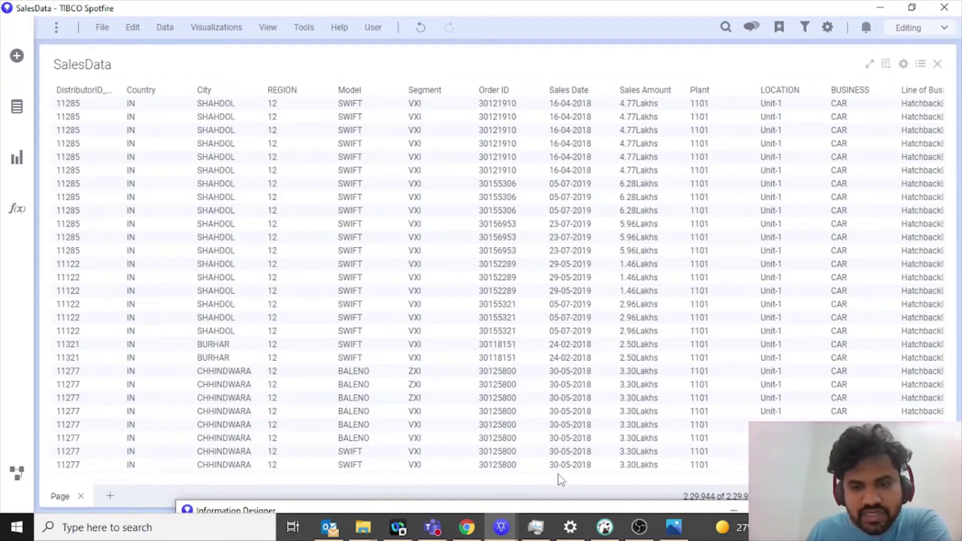
click(575, 468)
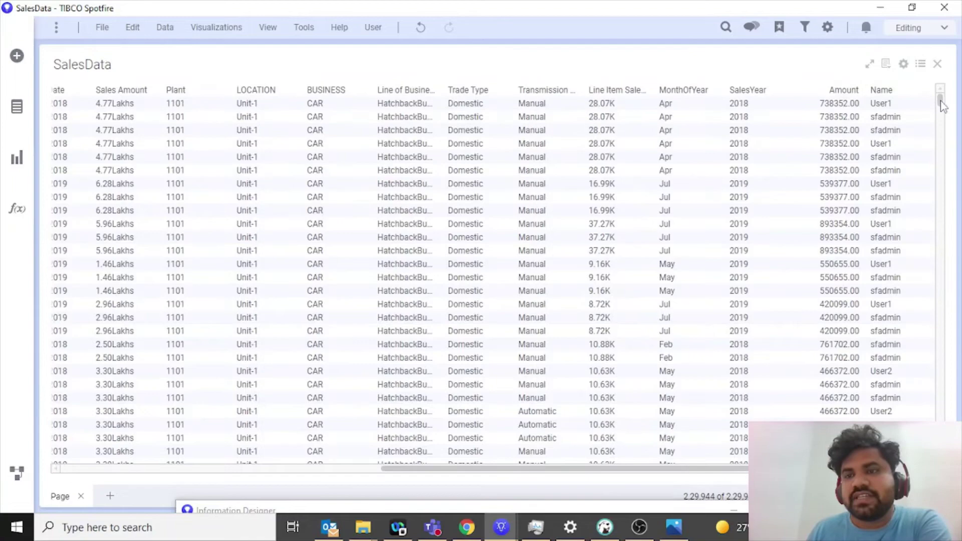
mouse_move(940, 103)
mouse_down()
mouse_move(953, 200)
mouse_move(939, 114)
mouse_up()
drag(616, 502, 554, 38)
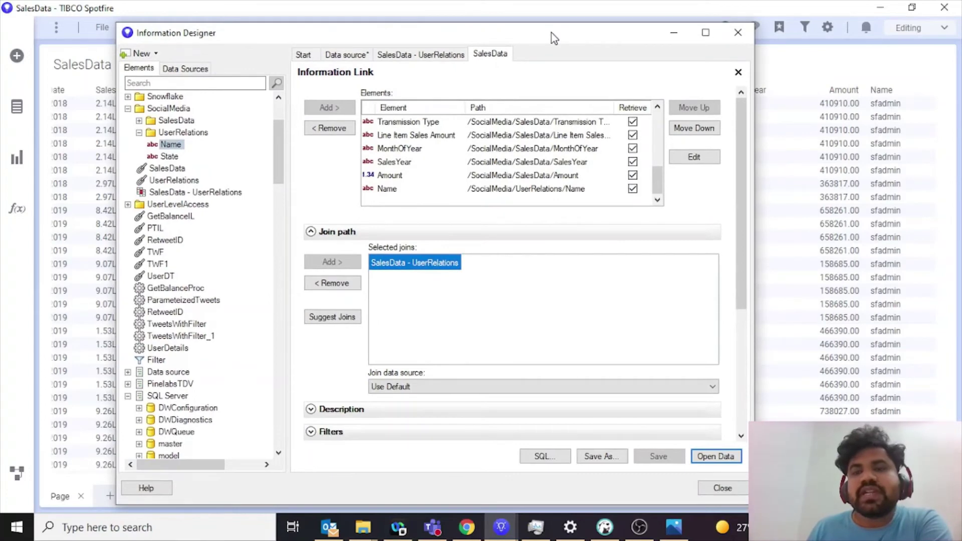
Step: Replace <conditions> in the Modified SQL with U2."Name"=%CURRENT_USER% and apply the edit
click(544, 457)
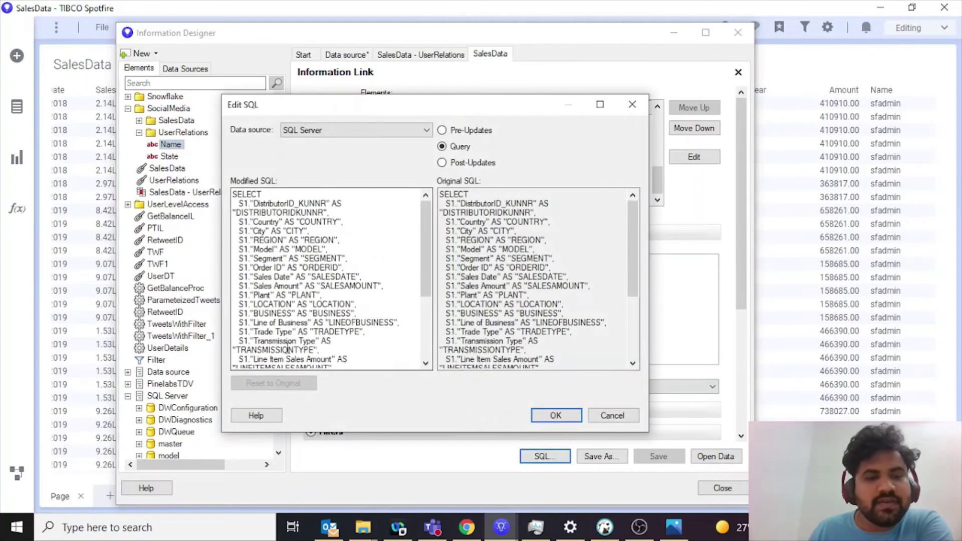
drag(422, 282, 425, 342)
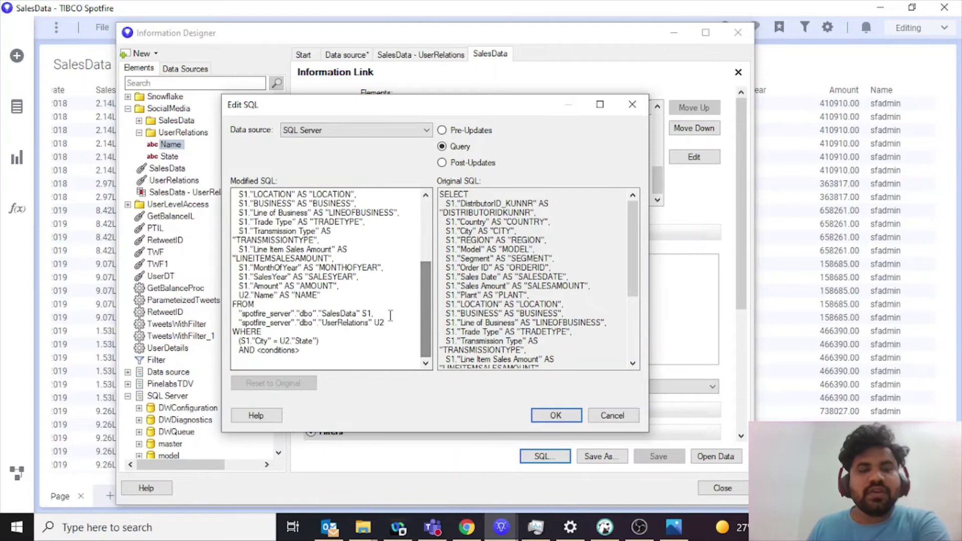
click(242, 294)
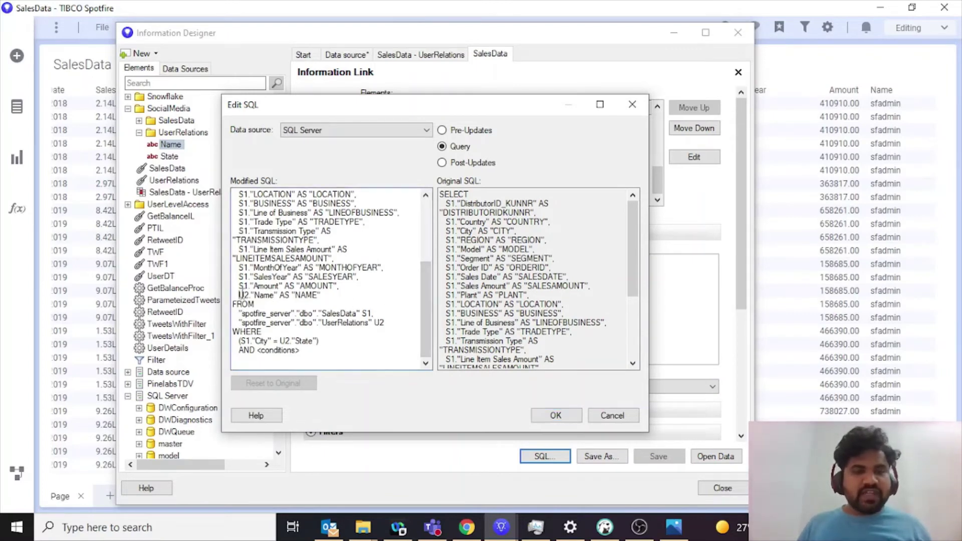
shift+click(279, 296)
key(ctrl+c)
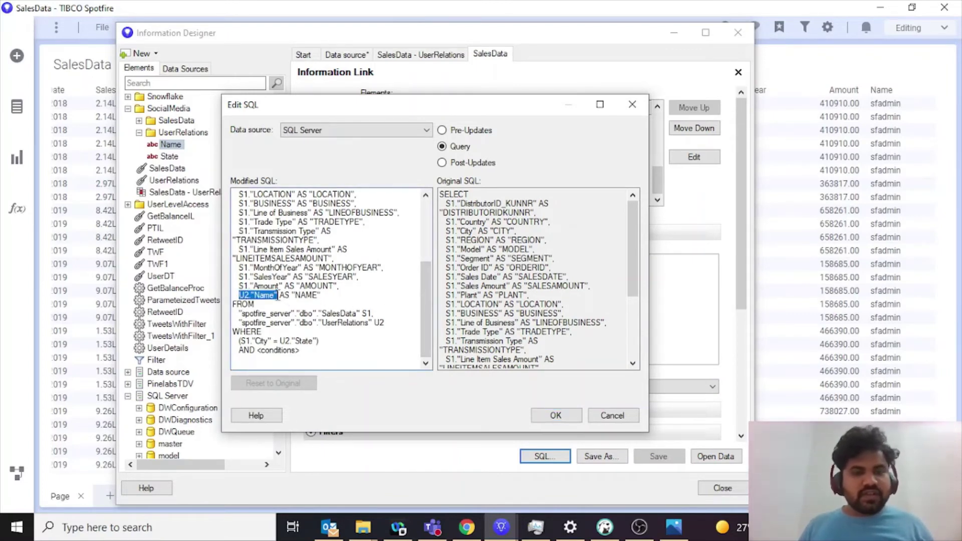
click(257, 351)
shift+click(310, 353)
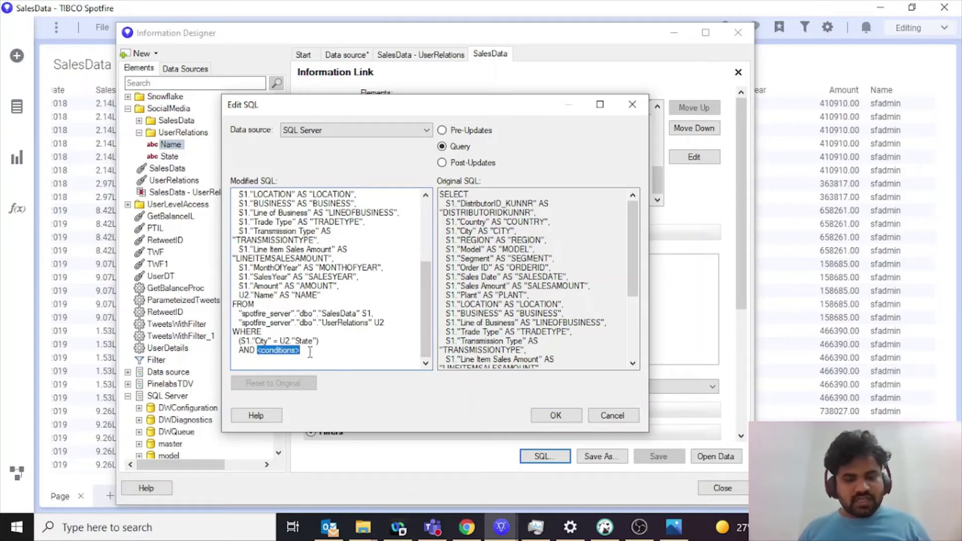
key(ctrl+v)
text(=)
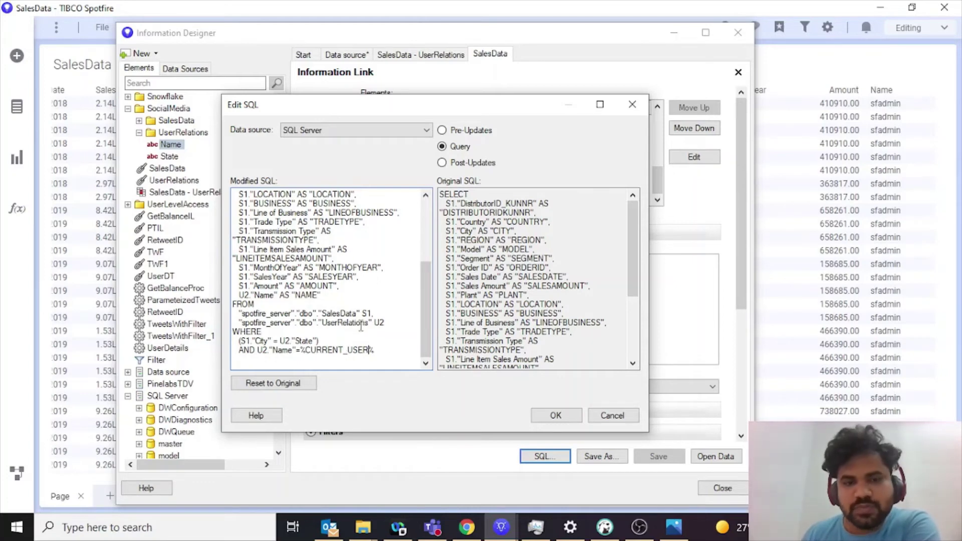
click(556, 415)
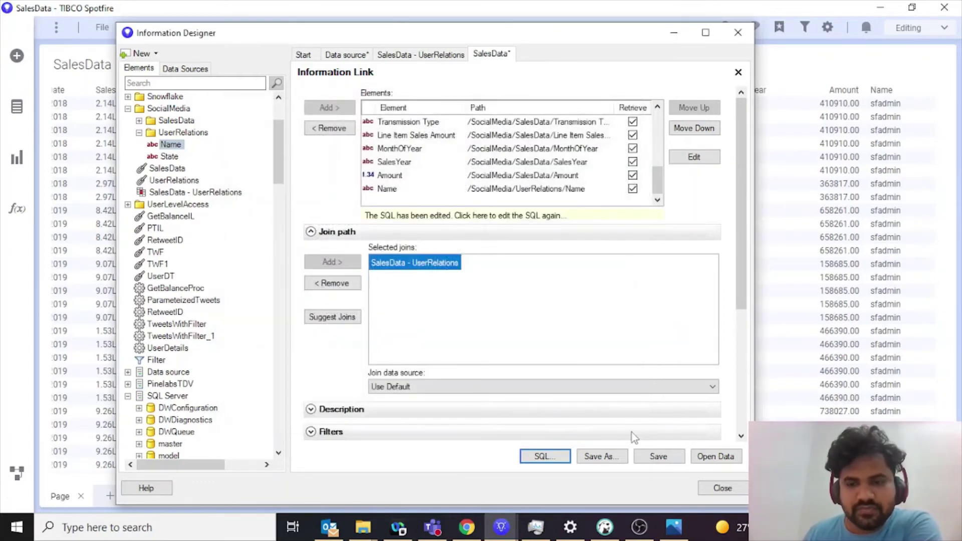
Step: Save the SalesData link, reload its data without saving SalesData.dxp, and close Information Designer
click(658, 456)
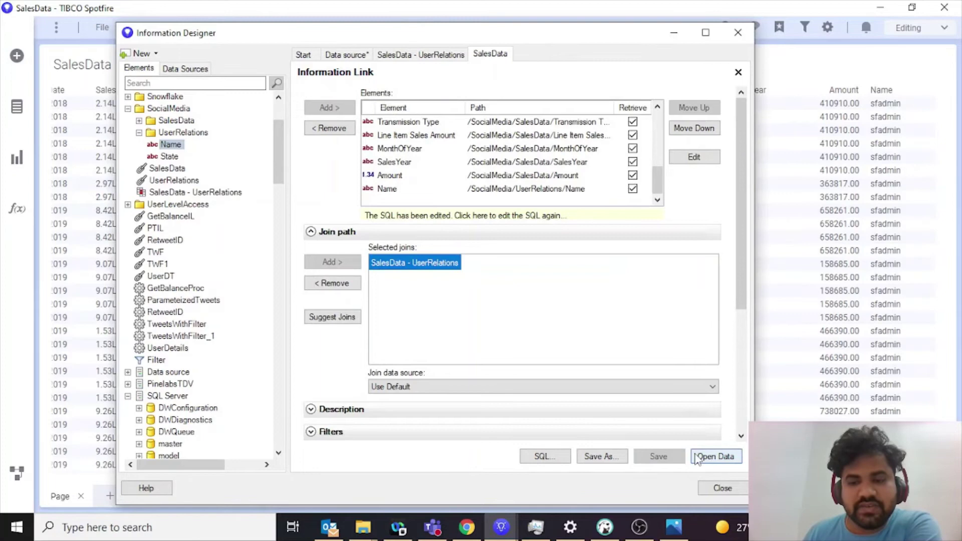
click(698, 457)
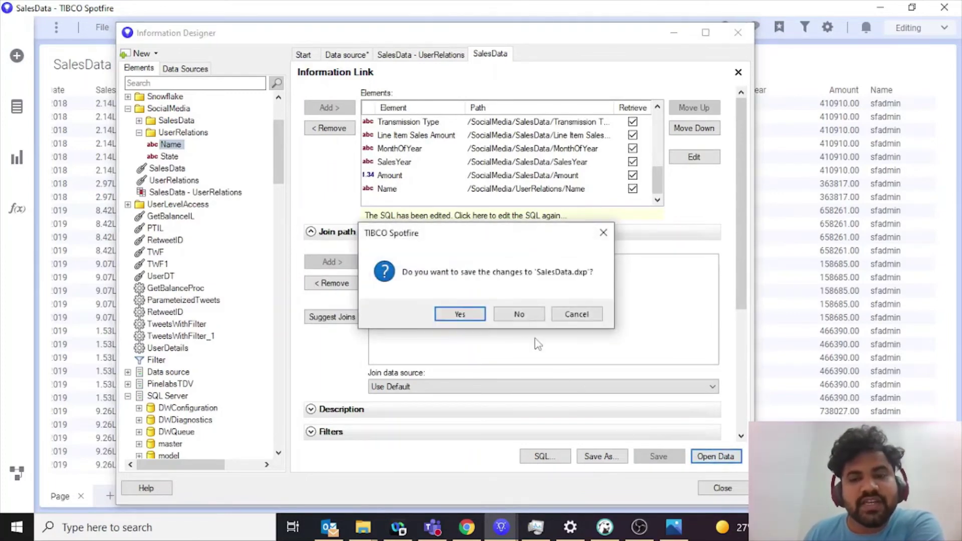
click(519, 314)
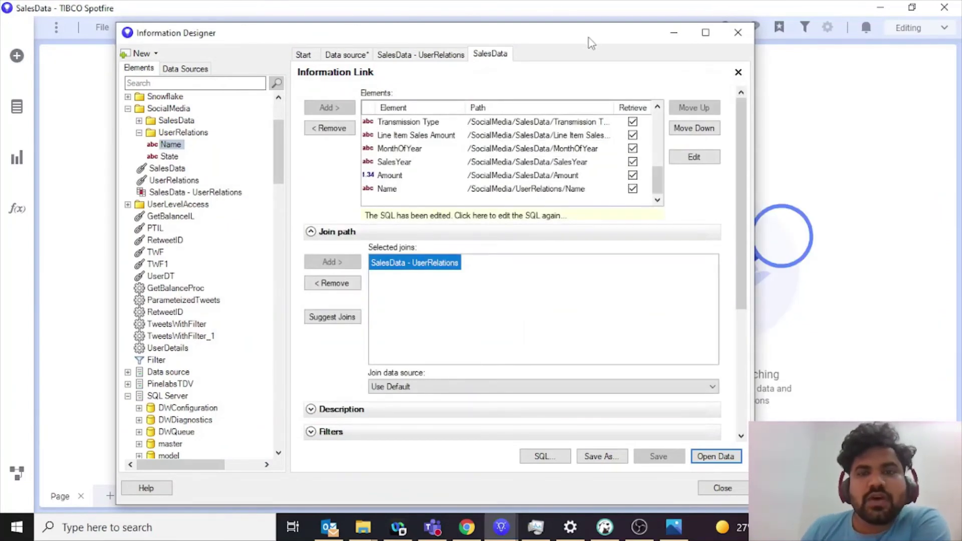
click(674, 32)
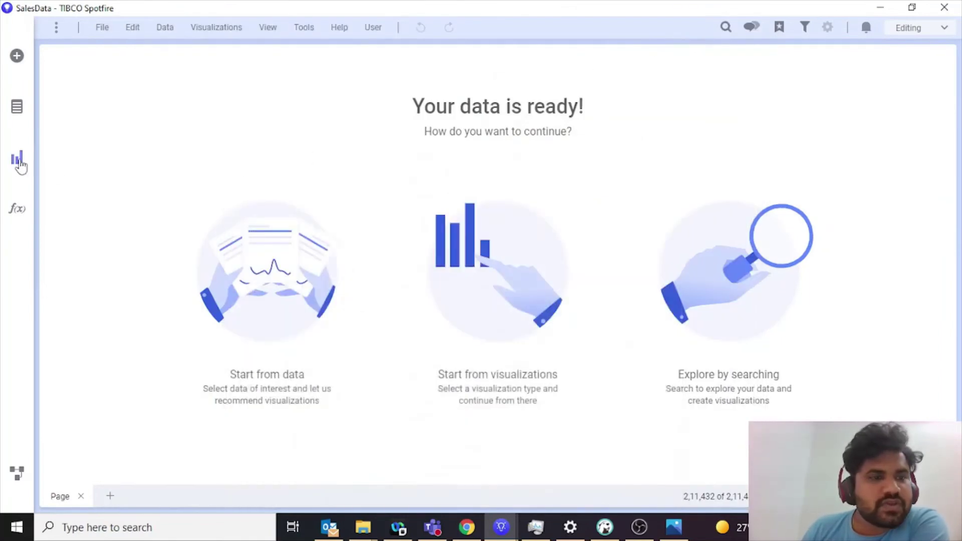
Step: Add a Table of the reloaded SalesData and confirm its Name column shows only the signed-in user
click(18, 160)
click(113, 88)
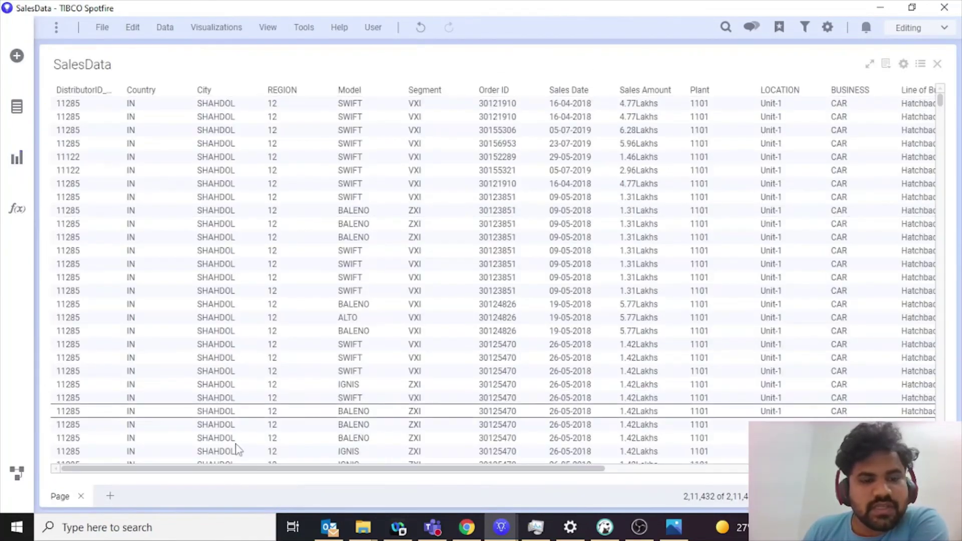
scroll(660, 475, right, 5)
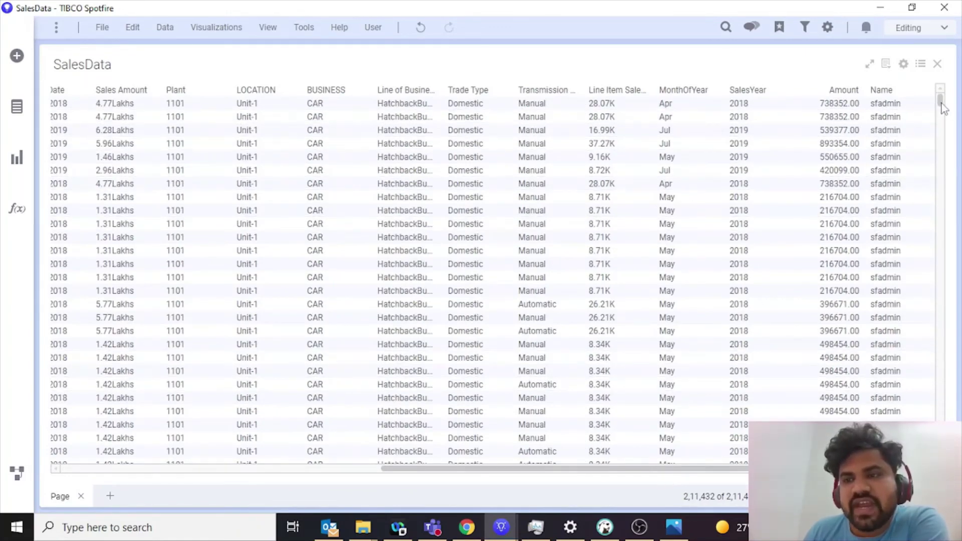
drag(947, 127, 947, 103)
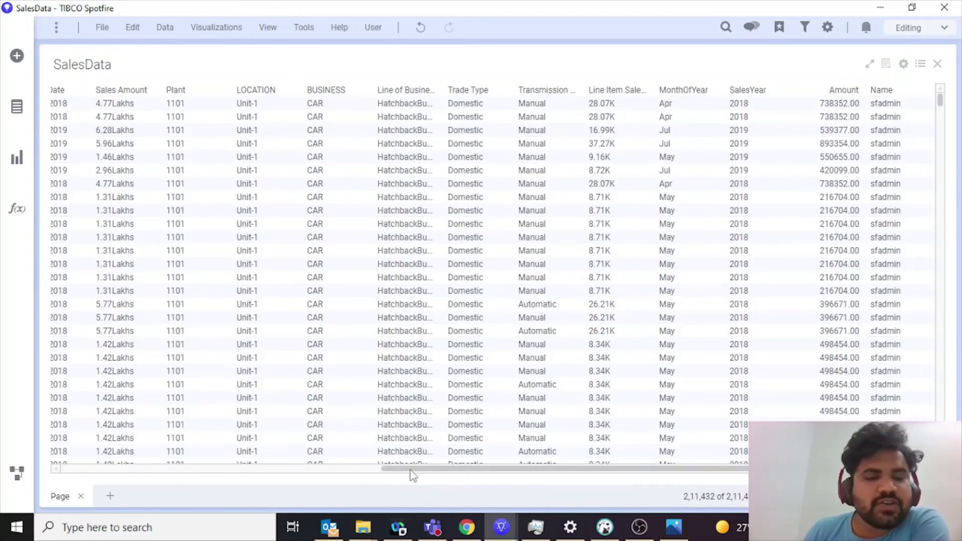
drag(416, 474, 73, 454)
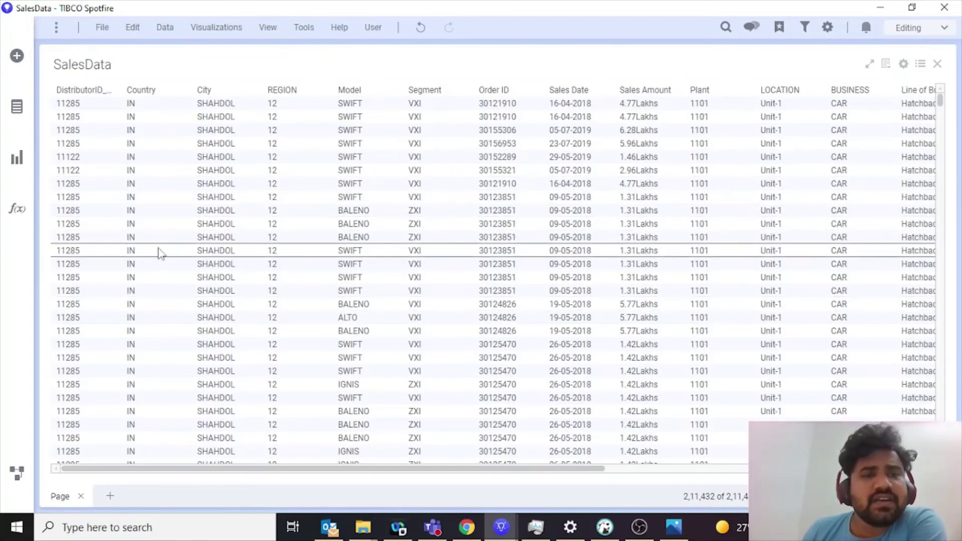
click(167, 30)
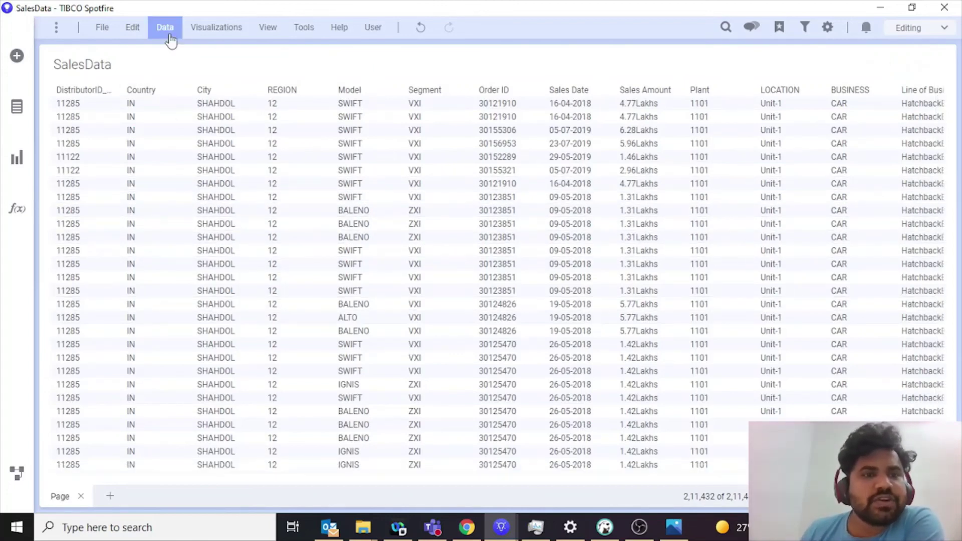
click(257, 363)
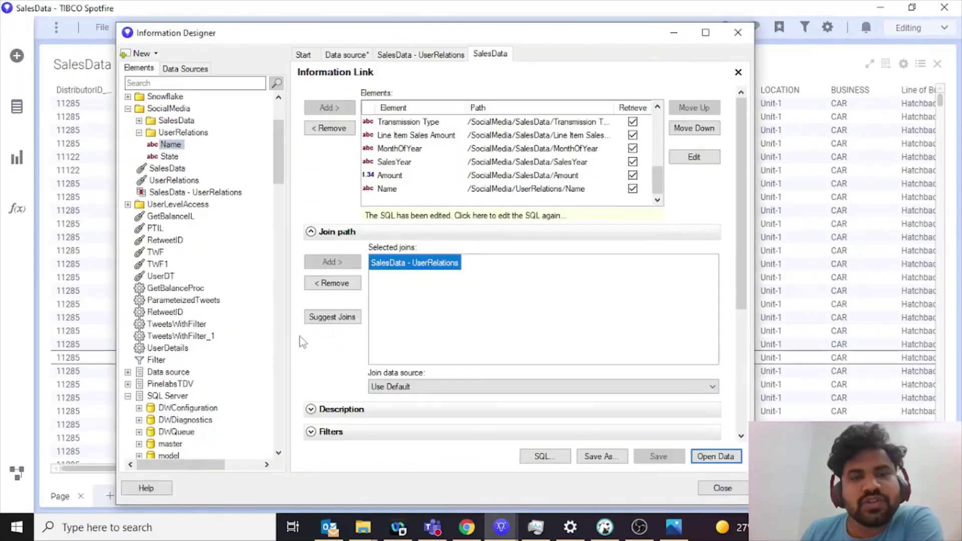
click(186, 68)
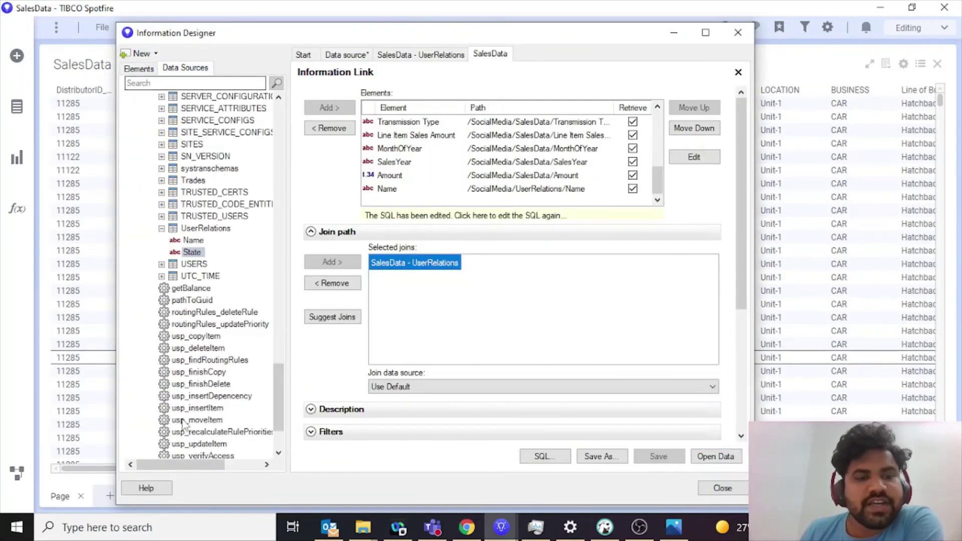
drag(281, 397, 250, 119)
click(400, 54)
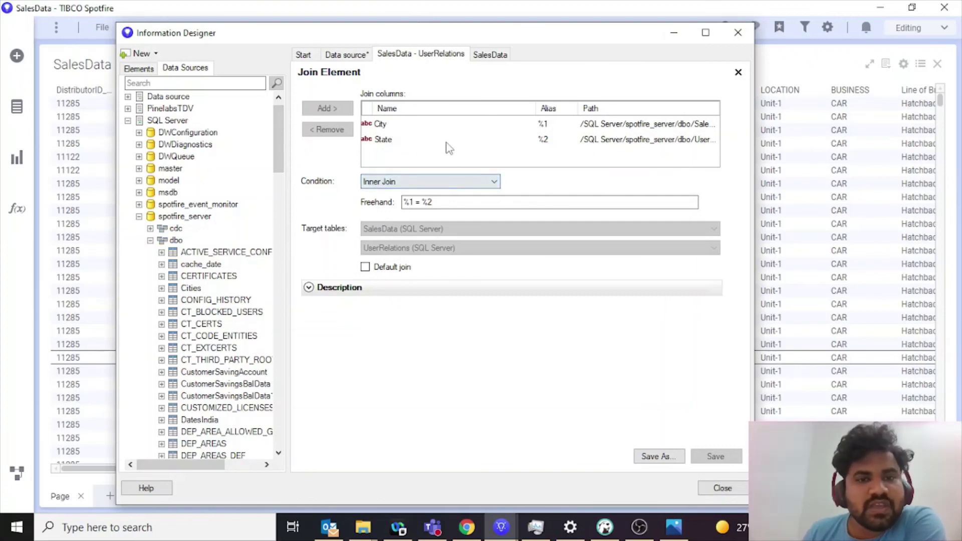
click(139, 68)
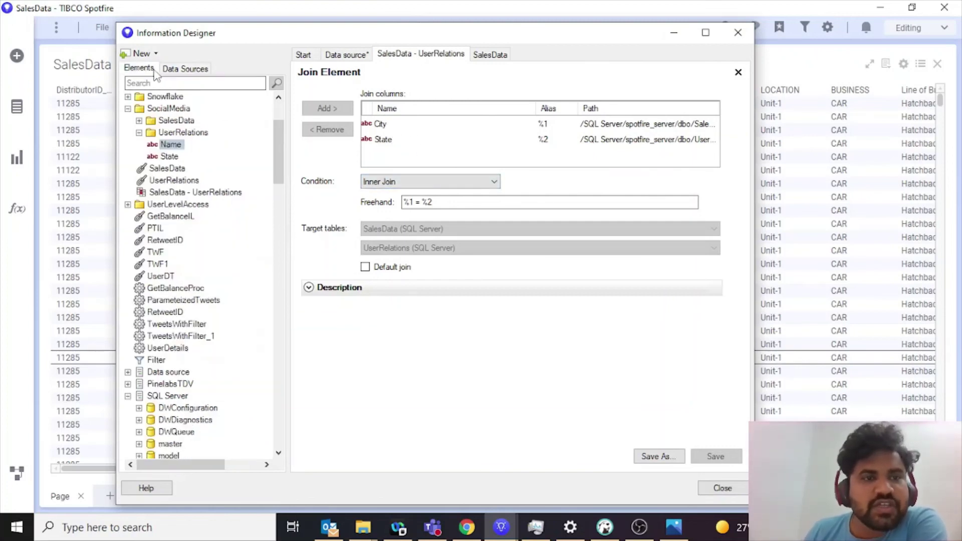
scroll(275, 149, down, 2)
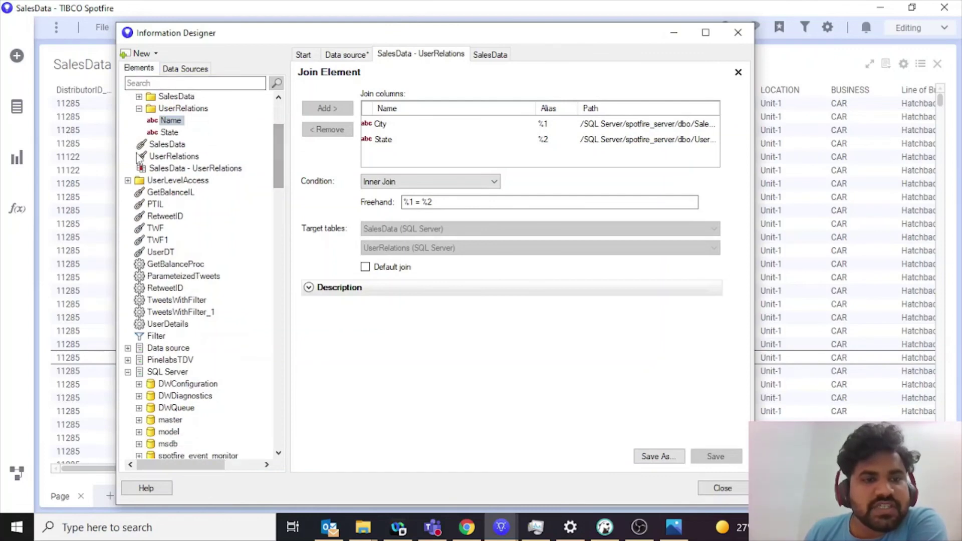
click(174, 156)
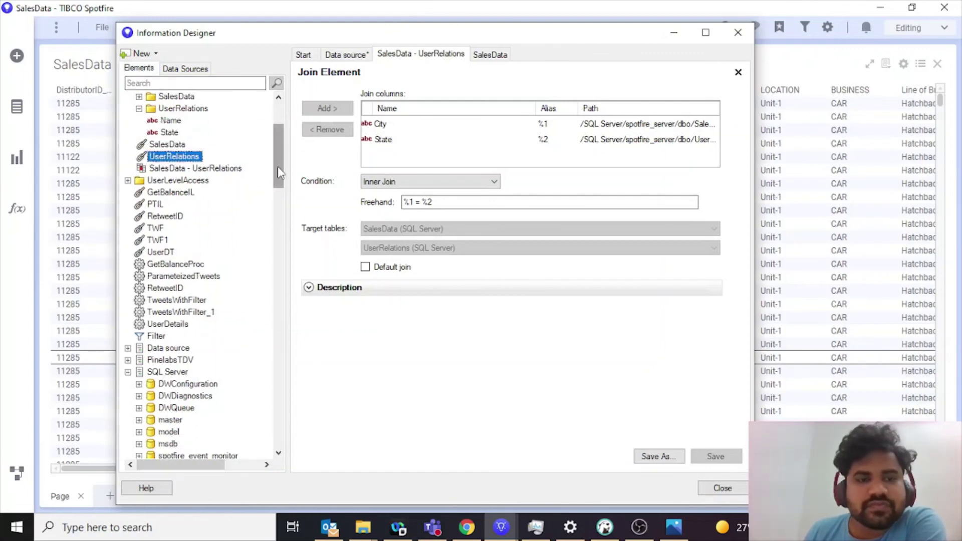
scroll(277, 166, up, 3)
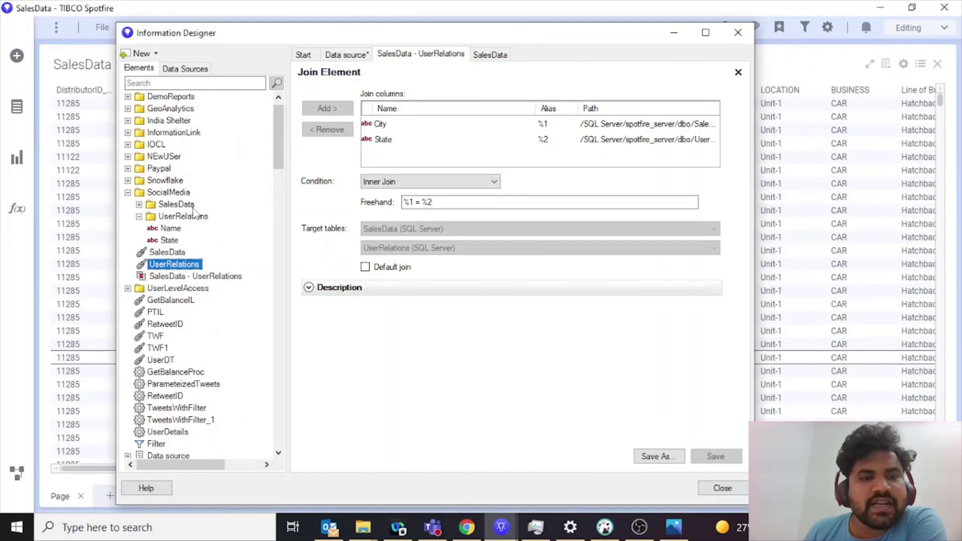
double_click(175, 254)
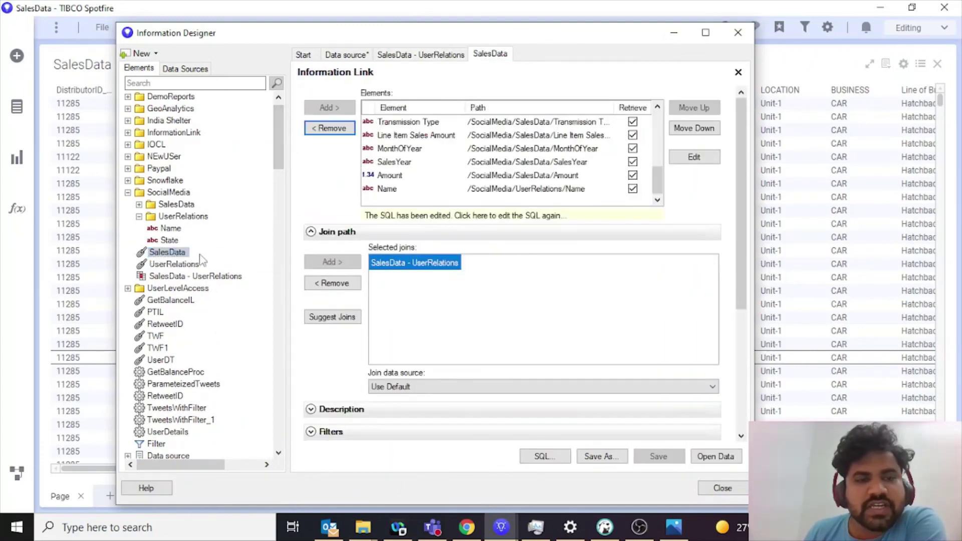
click(170, 229)
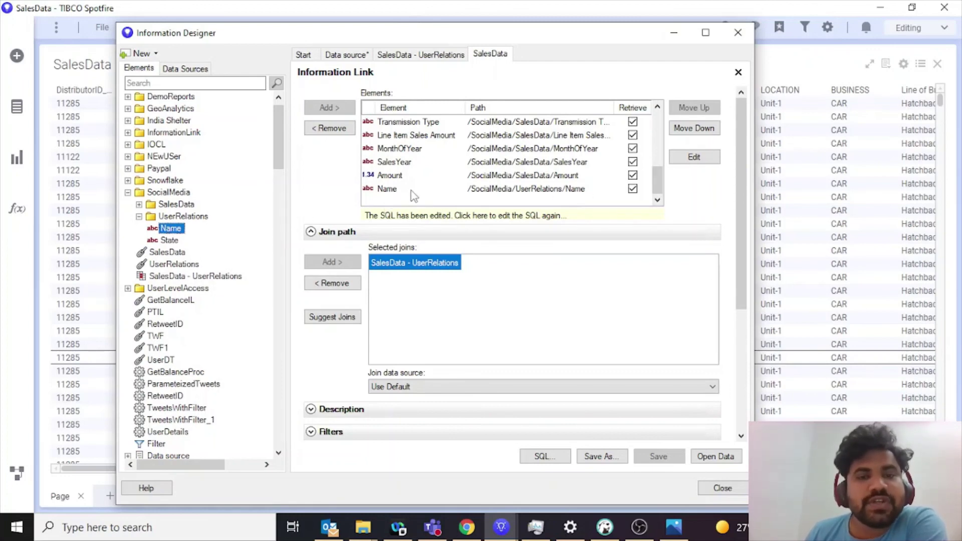
drag(661, 187, 668, 364)
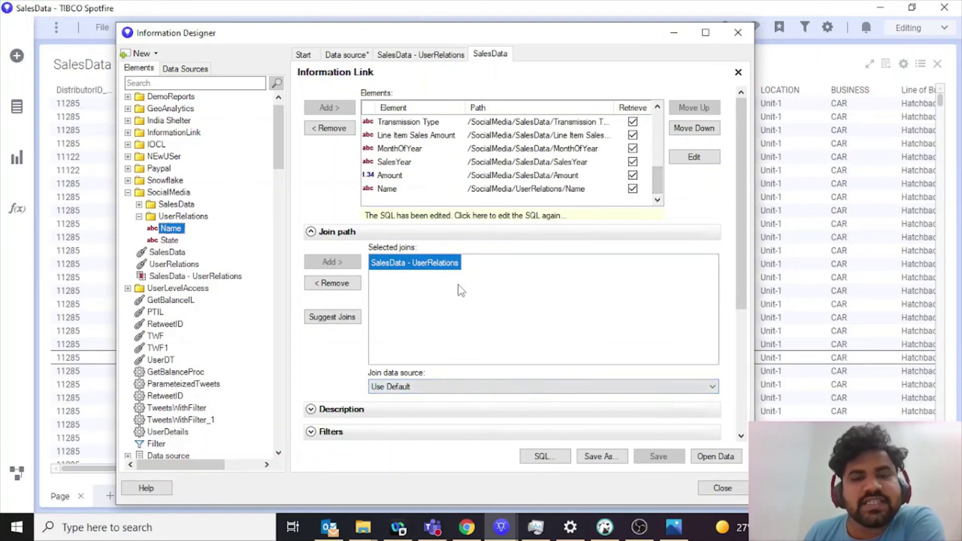